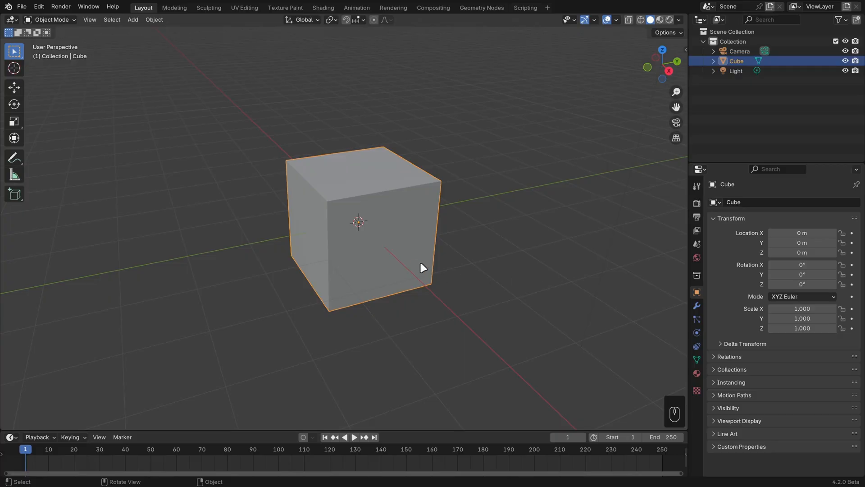
Step: Add a Subdivision modifier at viewport level 3 to the cube and show its modifier settings
{"action": "key", "text": "ctrl"}
{"action": "key", "text": "ctrl+3"}
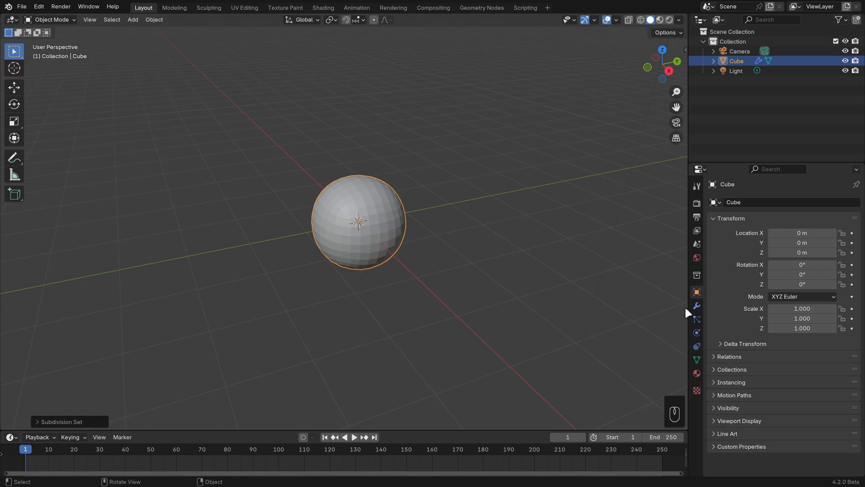
{"action": "left_click", "coordinate": [696, 306]}
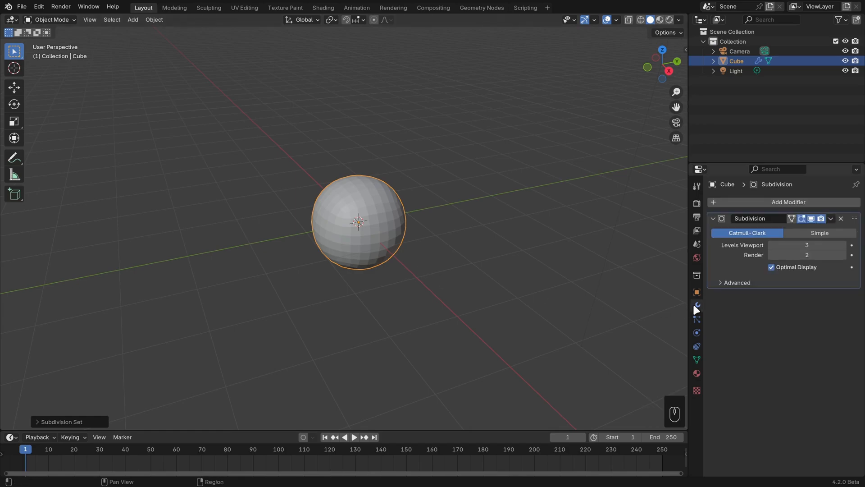
Step: Try different subdivision levels on the cube, stepping between 4 and 1 and ending at viewport level 1
{"action": "key", "text": "ctrl+1"}
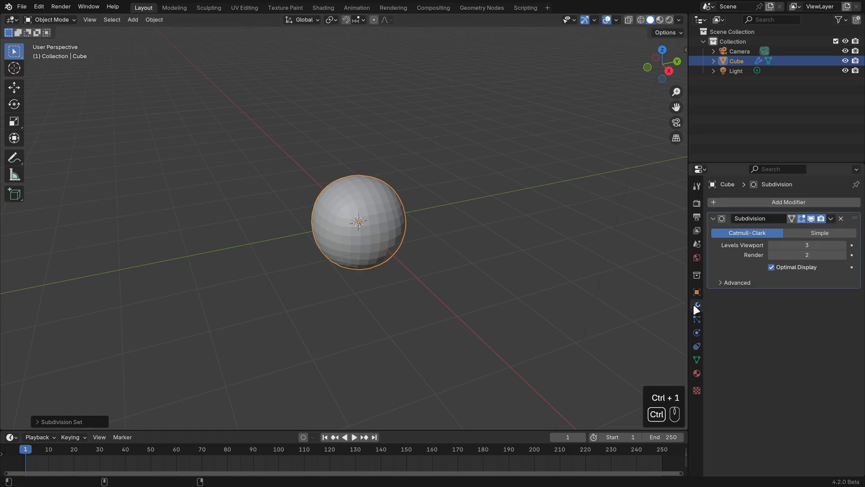
{"action": "key", "text": "ctrl+2"}
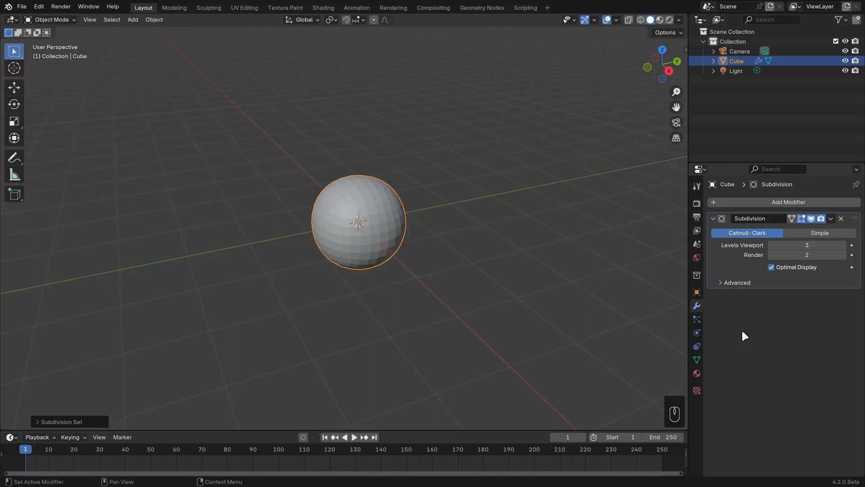
{"action": "key", "text": "ctrl+3"}
{"action": "key", "text": "ctrl+4"}
{"action": "key", "text": "ctrl+3"}
{"action": "key", "text": "ctrl+3"}
{"action": "key", "text": "ctrl+2"}
{"action": "key", "text": "ctrl+2"}
{"action": "key", "text": "ctrl+2"}
{"action": "key", "text": "ctrl+1"}
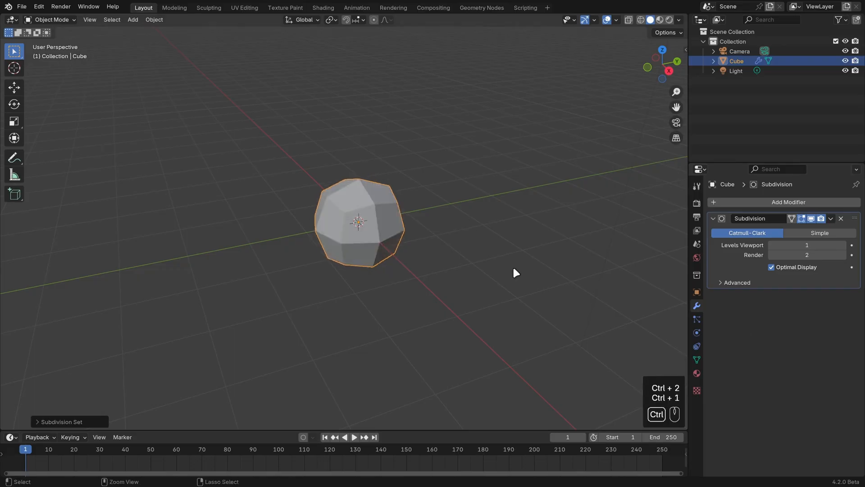
Step: Raise the cube's viewport subdivision level by level to 5, reset it to 0 and return it to 3
{"action": "key", "text": "ctrl+2"}
{"action": "key", "text": "ctrl+3"}
{"action": "key", "text": "ctrl+4"}
{"action": "key", "text": "ctrl+5"}
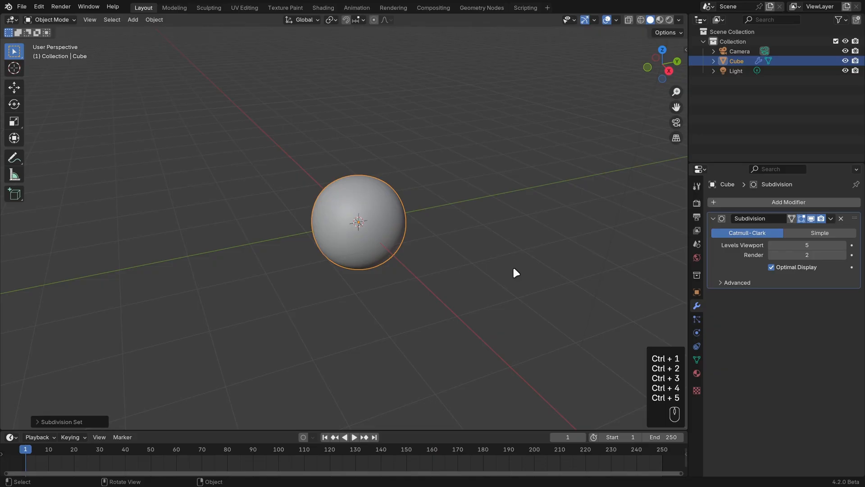
{"action": "key", "text": "ctrl+0"}
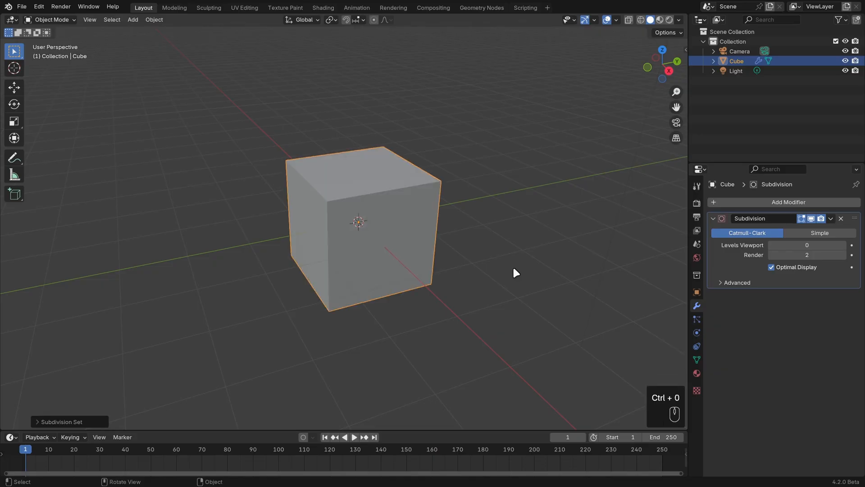
{"action": "key", "text": "ctrl+3"}
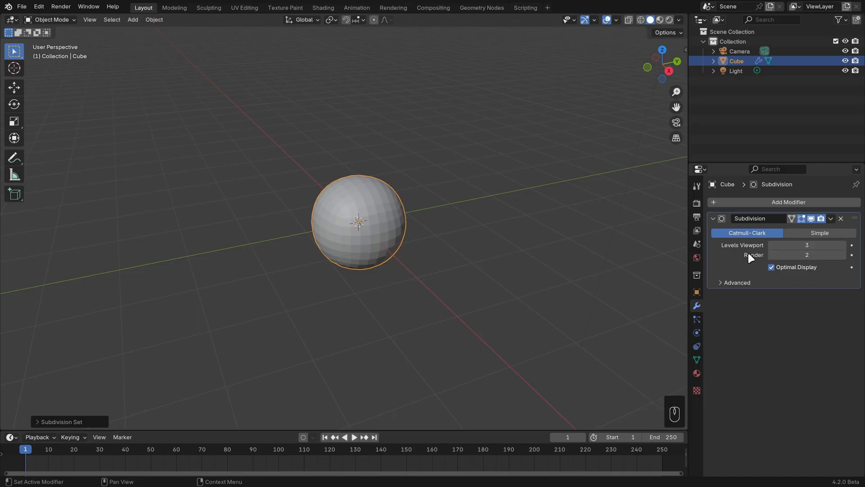
Step: Enable the Statistics overlay in the 3D viewport
{"action": "scroll", "coordinate": [450, 285], "scroll_direction": "up", "scroll_amount": 3}
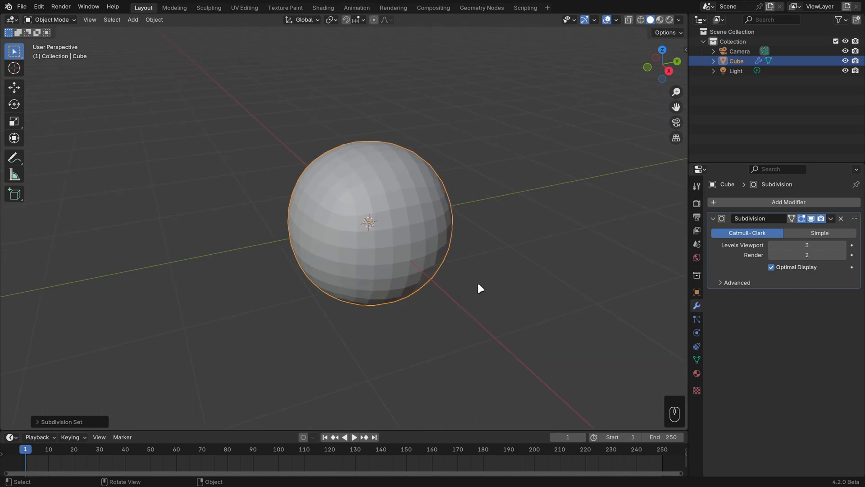
{"action": "middle_click_drag", "start_coordinate": [542, 315], "coordinate": [526, 294], "text": "shift"}
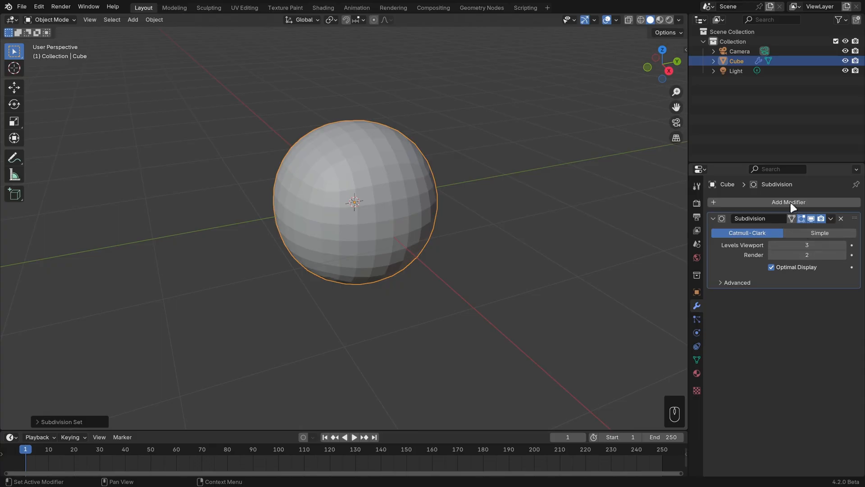
{"action": "left_click", "coordinate": [615, 19]}
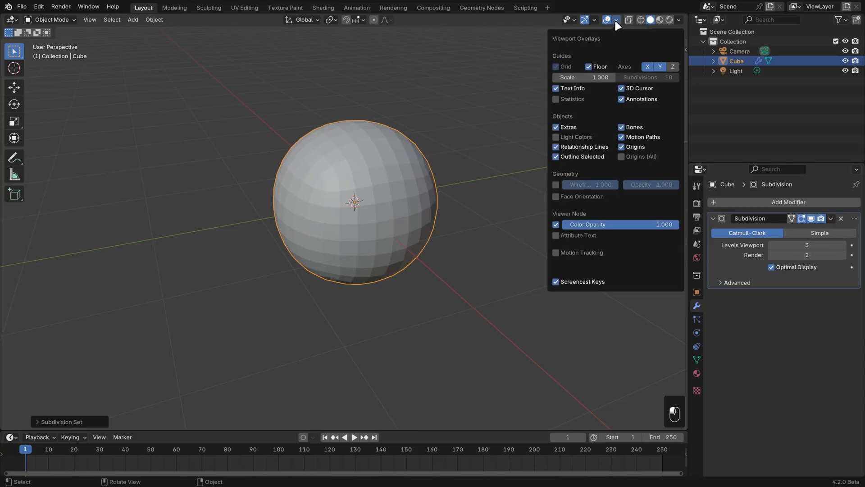
{"action": "left_click", "coordinate": [577, 99]}
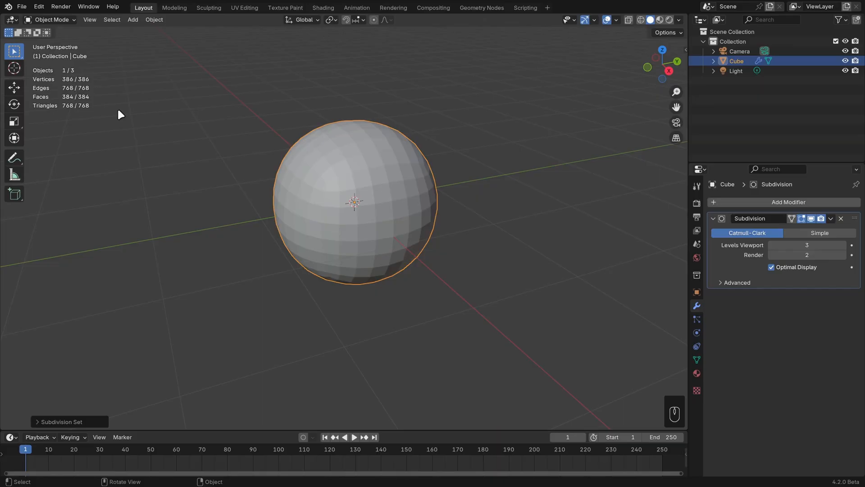
Step: Reduce the Subdivision modifier's viewport levels to 0
{"action": "left_click", "coordinate": [772, 244]}
{"action": "left_click", "coordinate": [771, 244]}
{"action": "left_click", "coordinate": [771, 244]}
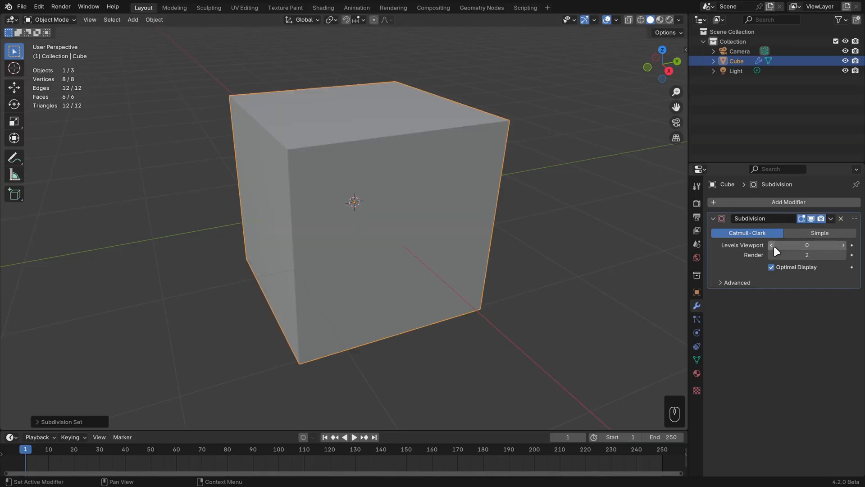
Step: Increase the Subdivision modifier's viewport levels one at a time up to 5 and bring them back to 4
{"action": "left_click", "coordinate": [844, 245]}
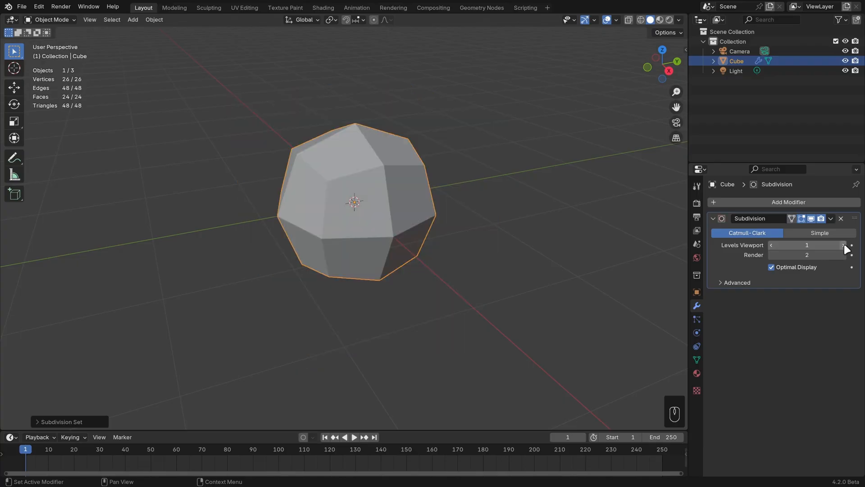
{"action": "left_click", "coordinate": [844, 245]}
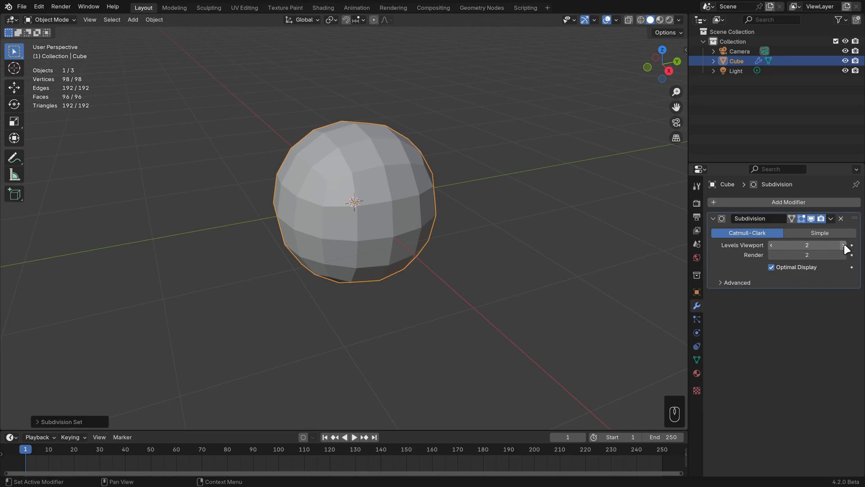
{"action": "left_click", "coordinate": [843, 245]}
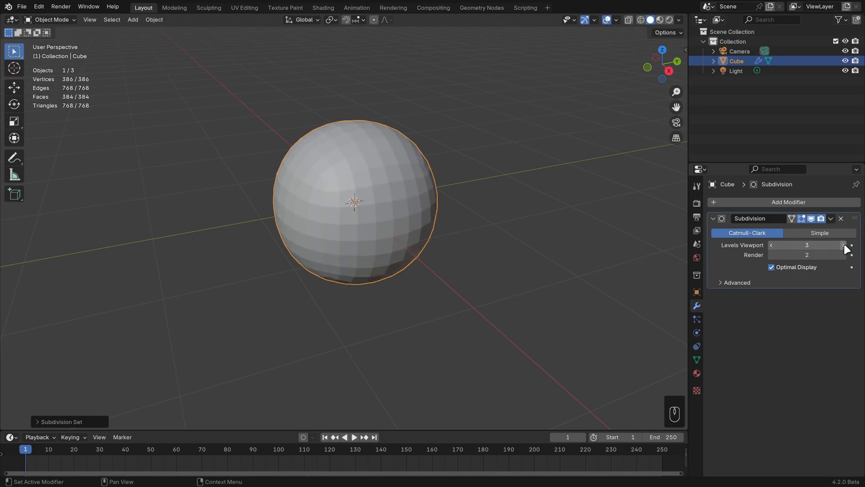
{"action": "left_click", "coordinate": [843, 245]}
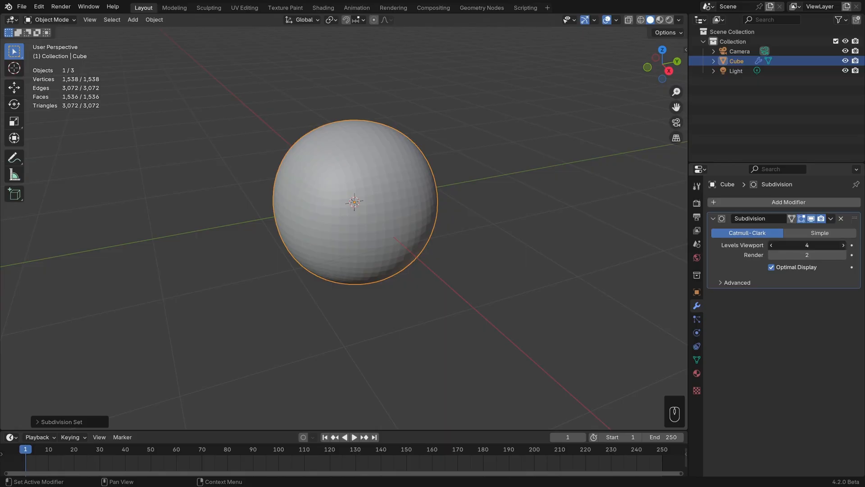
{"action": "left_click", "coordinate": [844, 245]}
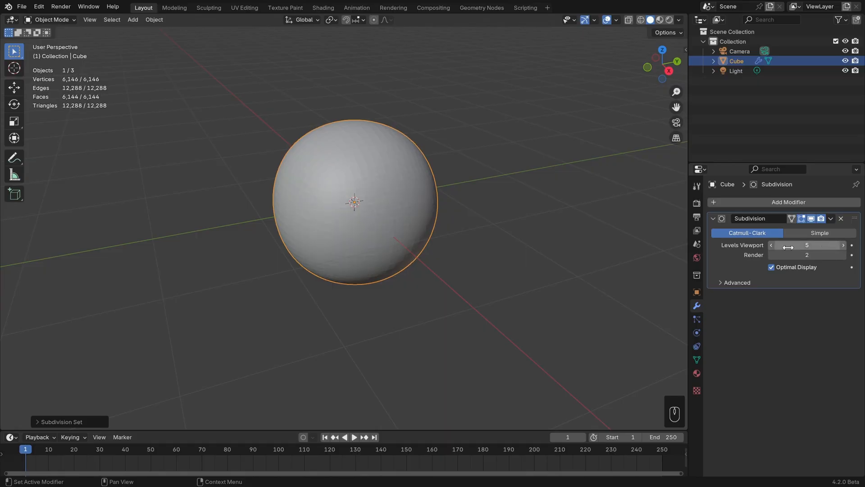
{"action": "left_click", "coordinate": [771, 245]}
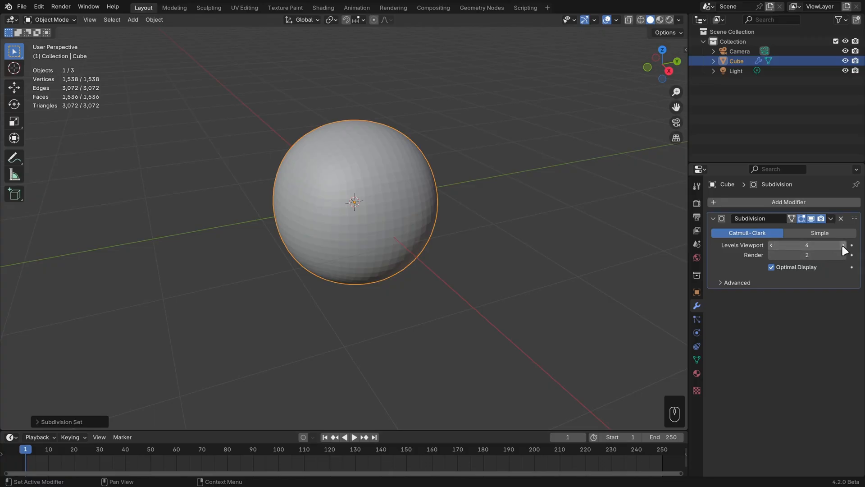
Step: Inspect the faceted sphere up close and apply Shade Smooth to it
{"action": "scroll", "coordinate": [504, 189], "scroll_direction": "up", "scroll_amount": 1}
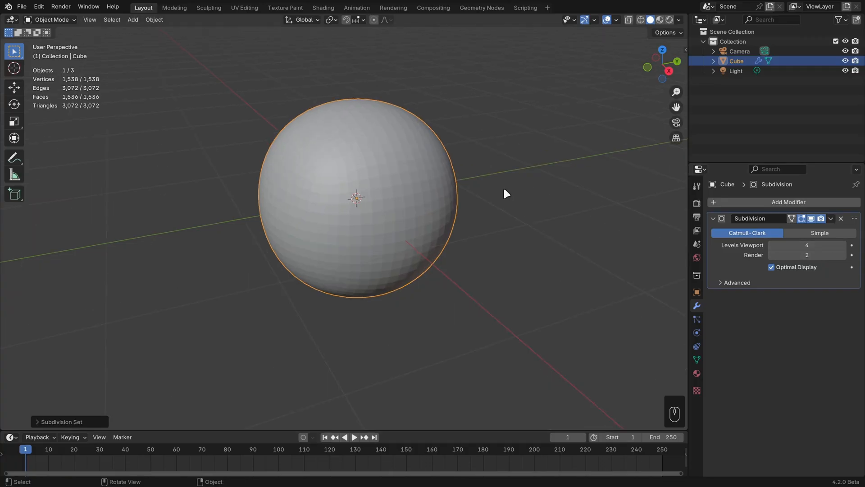
{"action": "middle_click_drag", "start_coordinate": [503, 214], "coordinate": [487, 157]}
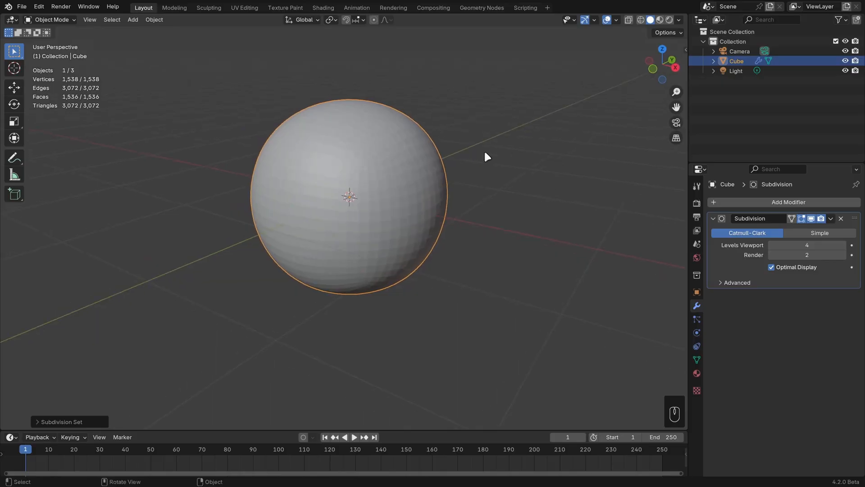
{"action": "right_click", "coordinate": [520, 196]}
{"action": "left_click", "coordinate": [520, 187]}
{"action": "scroll", "coordinate": [602, 233], "scroll_direction": "down", "scroll_amount": 3}
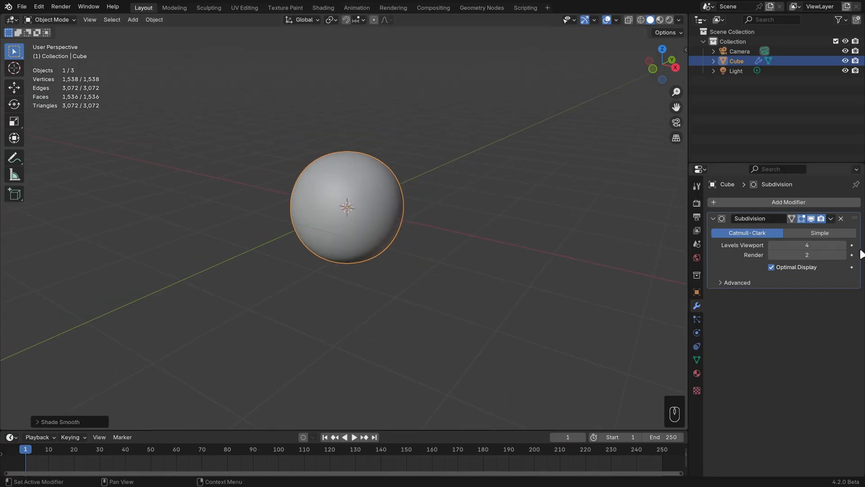
Step: Compare the smooth-shaded sphere at viewport levels 4 and 5, leaving it at 5
{"action": "left_click", "coordinate": [843, 245]}
{"action": "left_click", "coordinate": [773, 245]}
{"action": "left_click", "coordinate": [843, 245]}
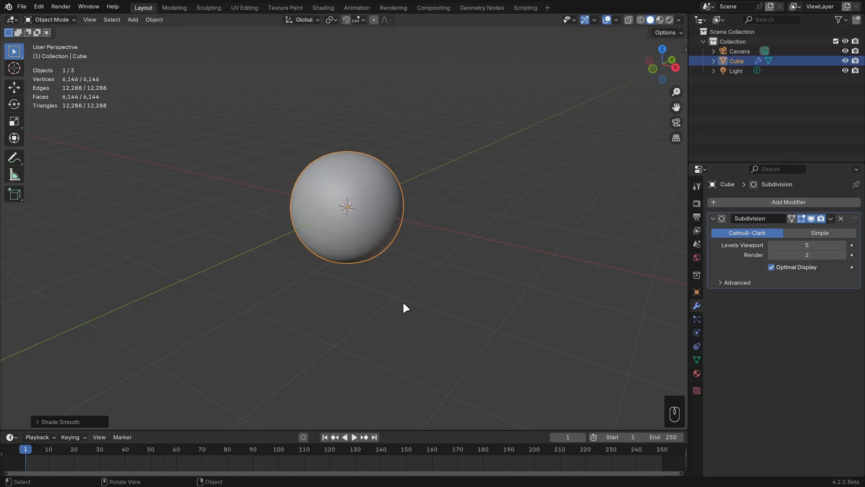
{"action": "middle_click_drag", "start_coordinate": [403, 304], "coordinate": [457, 291]}
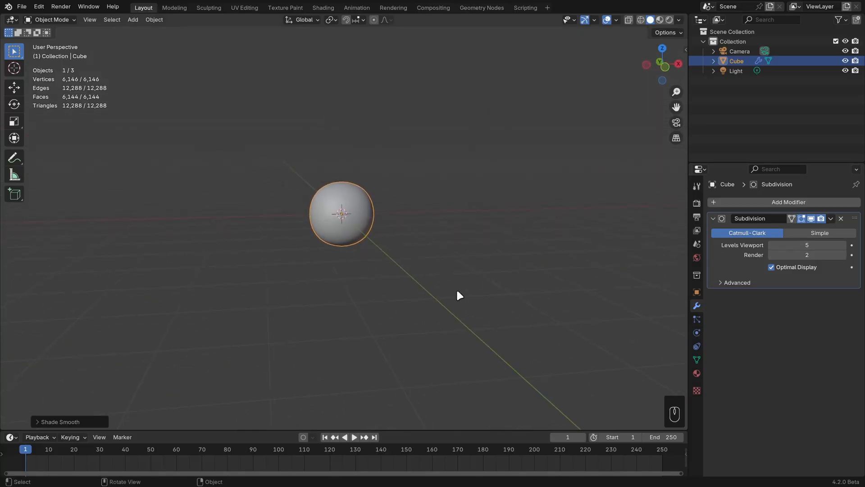
Step: Lower the smooth-shaded sphere's viewport subdivision levels to 2
{"action": "left_click", "coordinate": [773, 244]}
{"action": "left_click", "coordinate": [772, 244]}
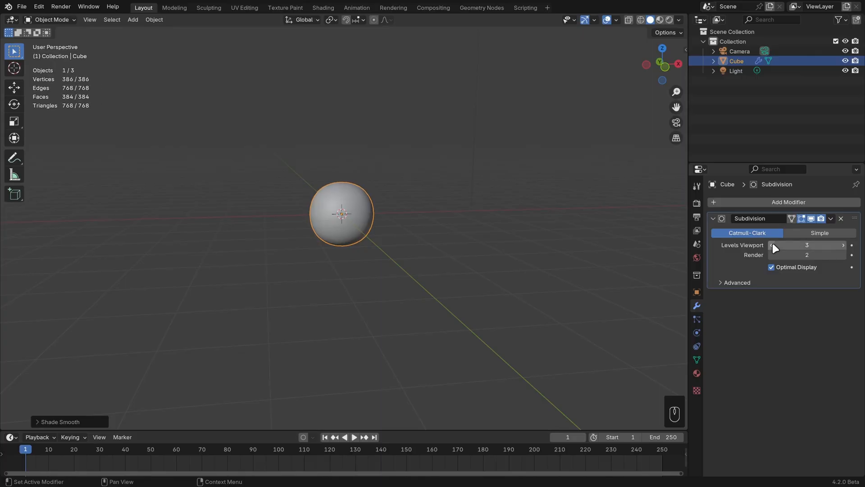
{"action": "left_click", "coordinate": [773, 244]}
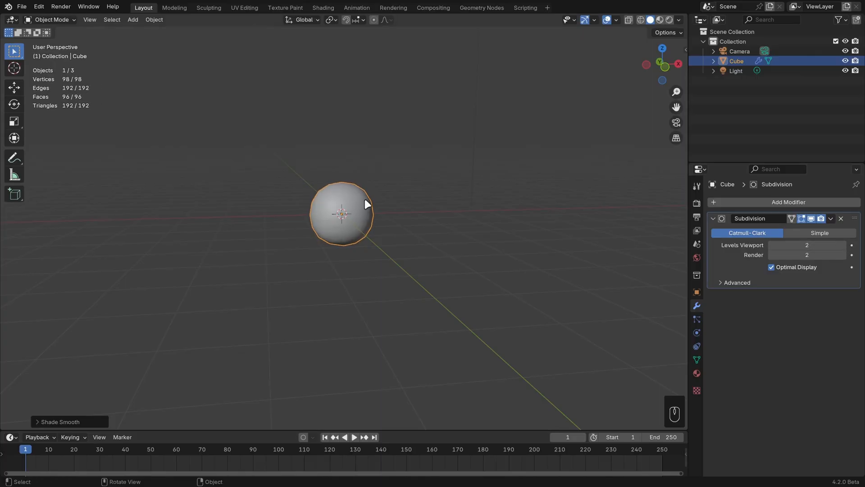
Step: Raise the sphere's viewport subdivision levels to 4 and set them back to 3
{"action": "left_click", "coordinate": [843, 244]}
{"action": "mouse_move", "coordinate": [431, 244]}
{"action": "middle_mouse_down"}
{"action": "mouse_move", "coordinate": [471, 244]}
{"action": "mouse_move", "coordinate": [442, 246]}
{"action": "middle_mouse_up"}
{"action": "left_click", "coordinate": [845, 246]}
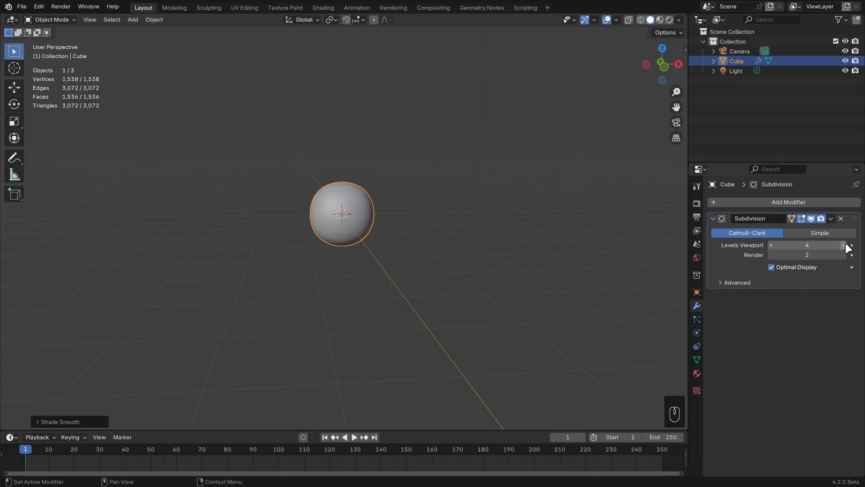
{"action": "left_click", "coordinate": [770, 245]}
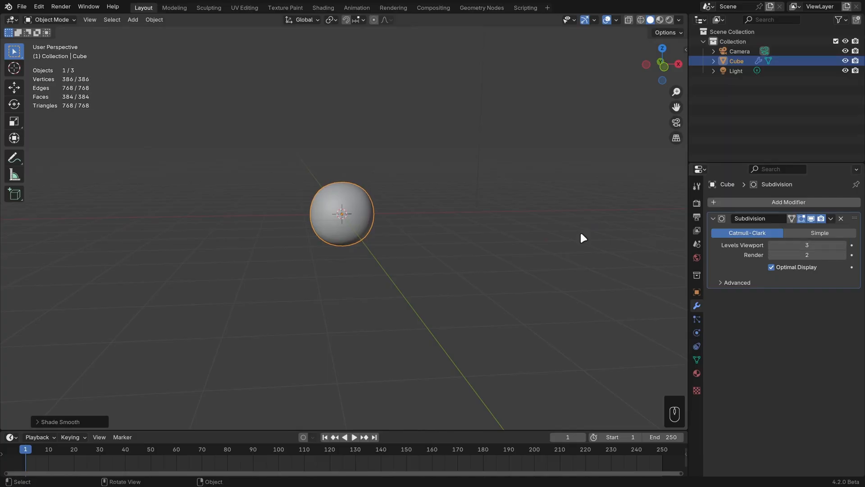
Step: Change the Subdivision modifier's type to Simple and add a SimpleDeform modifier to the cube
{"action": "scroll", "coordinate": [555, 210], "scroll_direction": "up", "scroll_amount": 6}
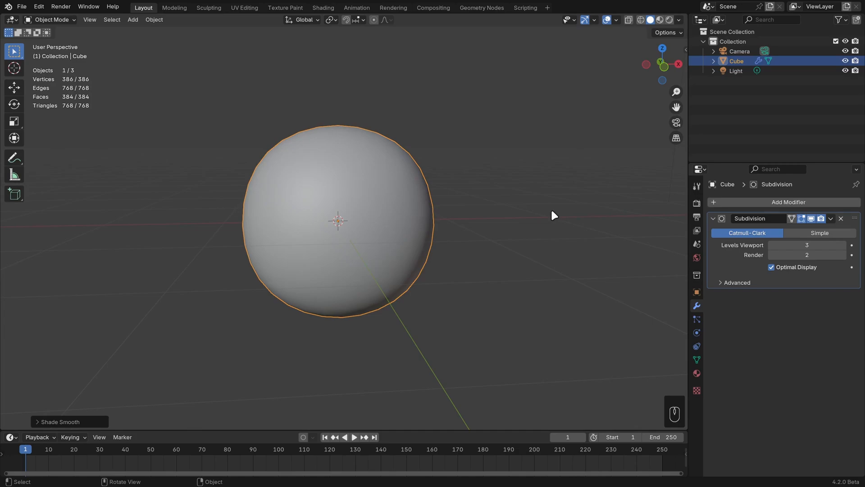
{"action": "left_click", "coordinate": [822, 235]}
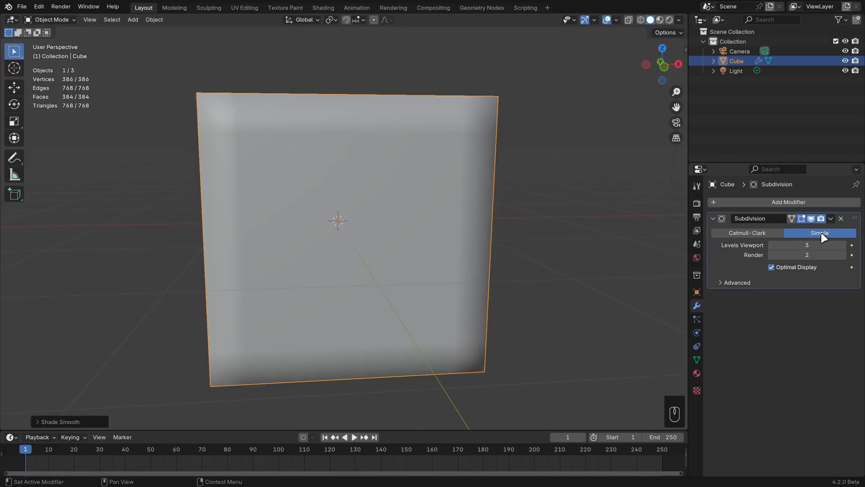
{"action": "left_click", "coordinate": [809, 201]}
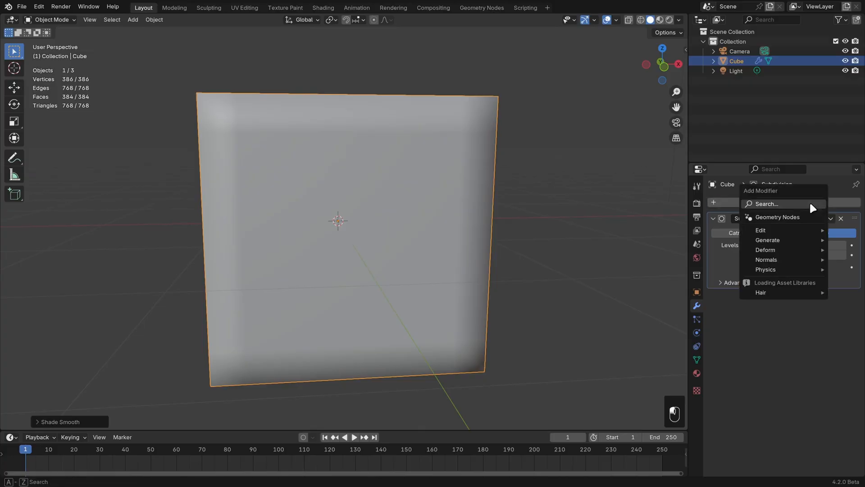
{"action": "type", "text": "sim"}
{"action": "key", "text": "Return"}
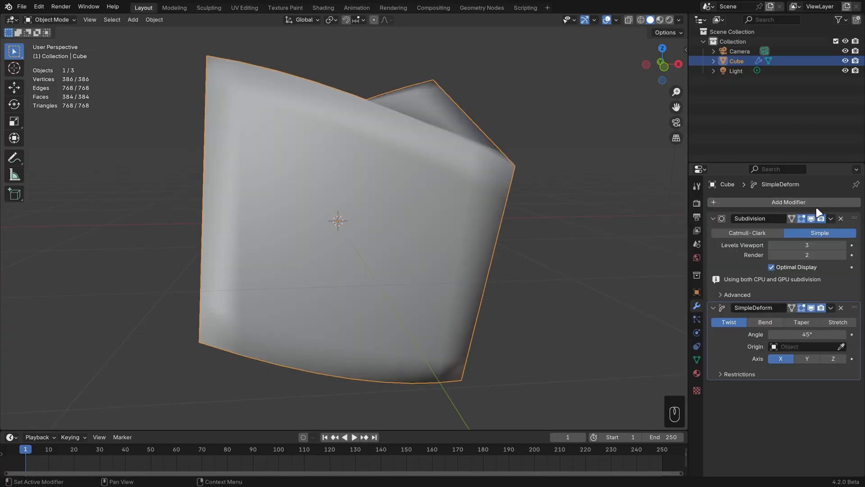
Step: Set the Subdivision viewport levels to 4 and the SimpleDeform twist angle to about 40.4°
{"action": "left_click", "coordinate": [842, 244]}
{"action": "middle_click_drag", "start_coordinate": [543, 253], "coordinate": [589, 262]}
{"action": "mouse_move", "coordinate": [812, 323]}
{"action": "left_mouse_down"}
{"action": "mouse_move", "coordinate": [782, 323]}
{"action": "mouse_move", "coordinate": [817, 323]}
{"action": "left_mouse_up"}
Step: Turn off the Subdivision modifier's viewport display and remove the SimpleDeform modifier from the cube
{"action": "left_click", "coordinate": [811, 219]}
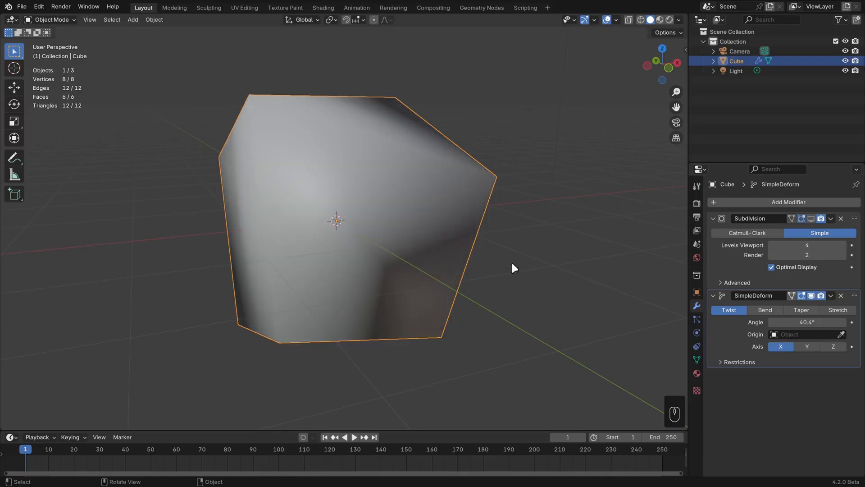
{"action": "middle_click_drag", "start_coordinate": [511, 261], "coordinate": [457, 279]}
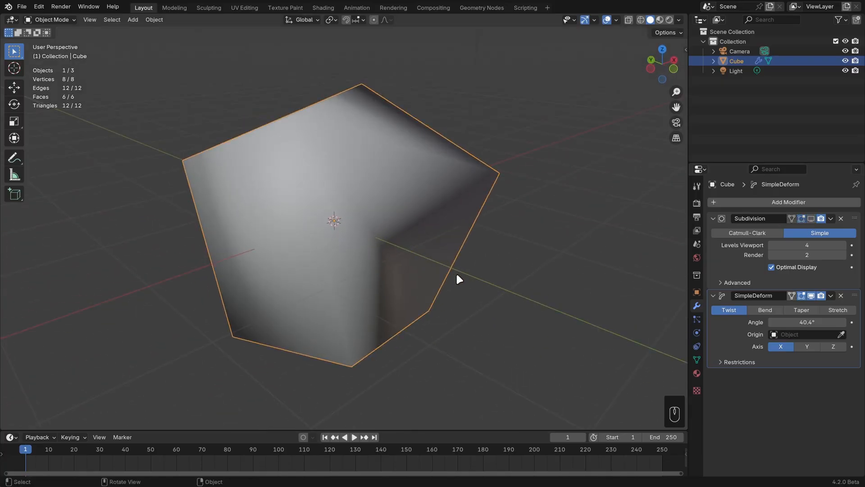
{"action": "left_click", "coordinate": [840, 295]}
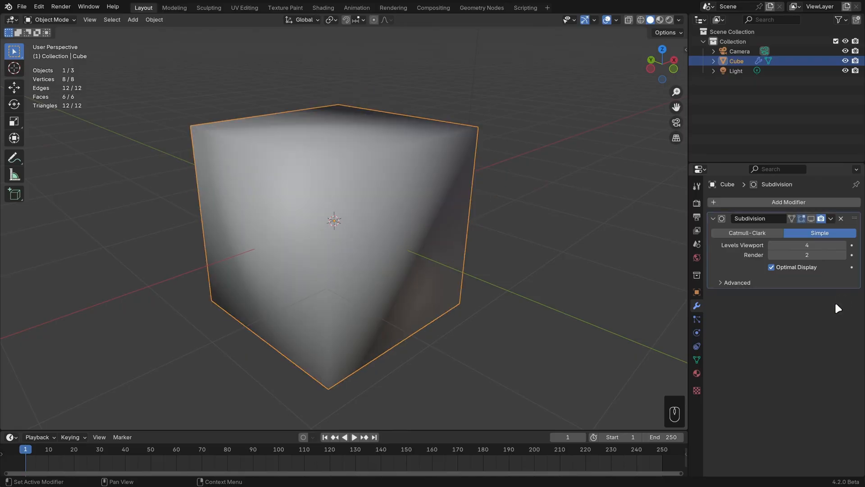
Step: Re-enable the Subdivision modifier's viewport display as Catmull-Clark at 2 viewport levels, and enter Edit Mode on the cube
{"action": "left_click", "coordinate": [811, 219]}
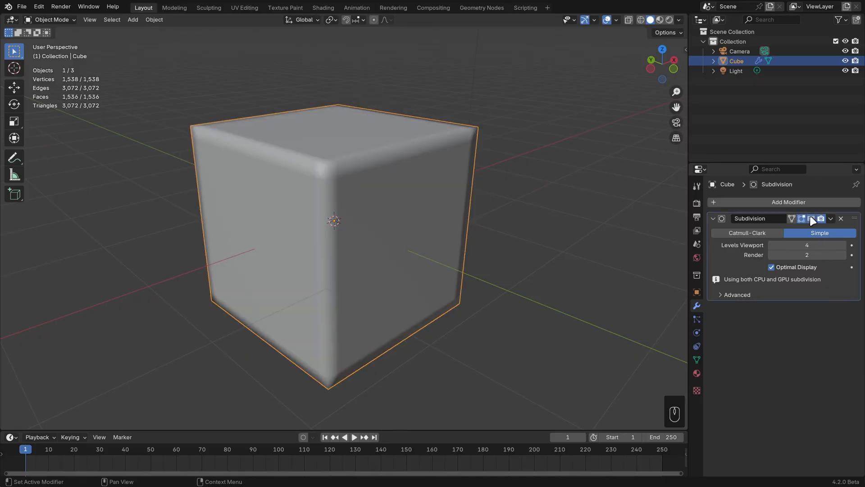
{"action": "left_click", "coordinate": [766, 233]}
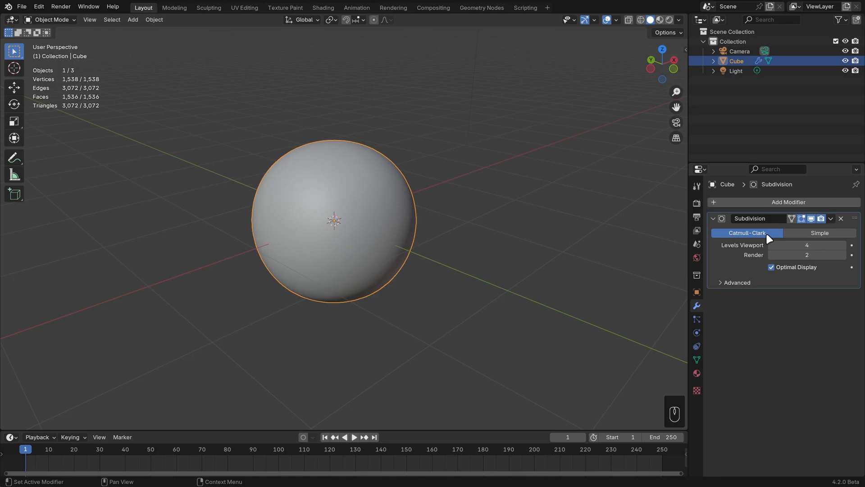
{"action": "left_click", "coordinate": [771, 244]}
{"action": "left_click", "coordinate": [770, 244]}
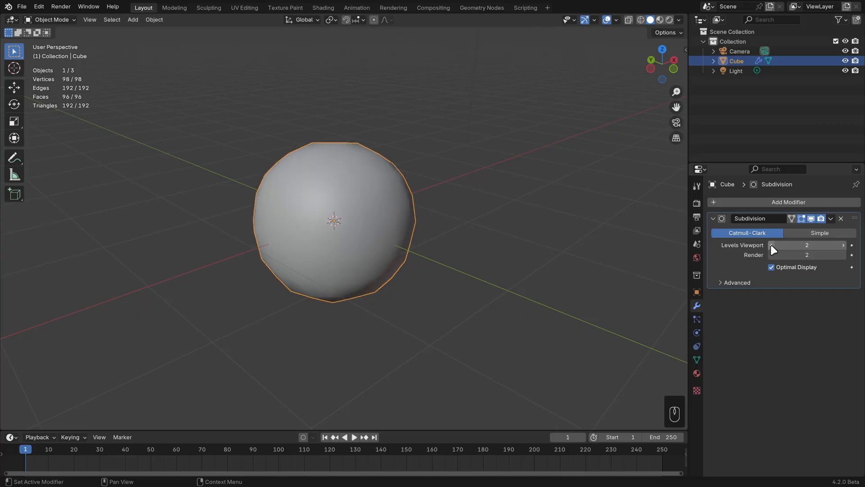
{"action": "key", "text": "Tab"}
Step: Try moving one top edge of the cube's control cage and undo the move
{"action": "left_click", "coordinate": [383, 151]}
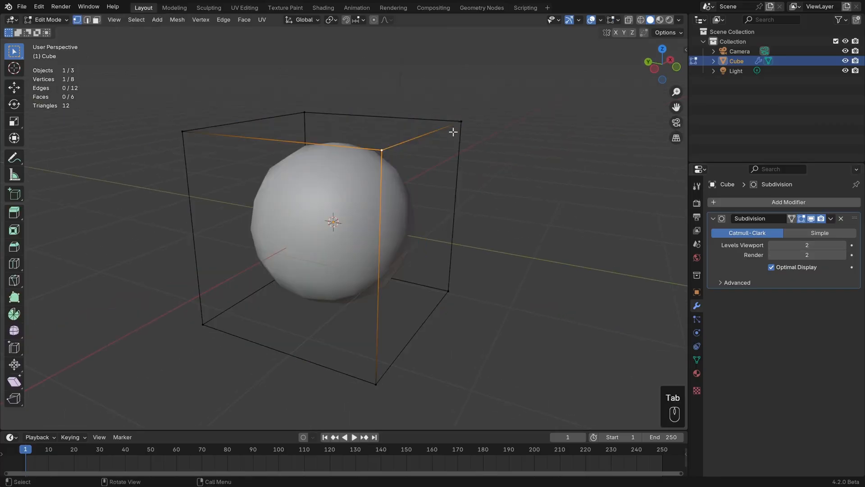
{"action": "left_click", "coordinate": [461, 122], "text": "shift"}
{"action": "middle_click_drag", "start_coordinate": [460, 121], "coordinate": [479, 166]}
{"action": "key", "text": "g"}
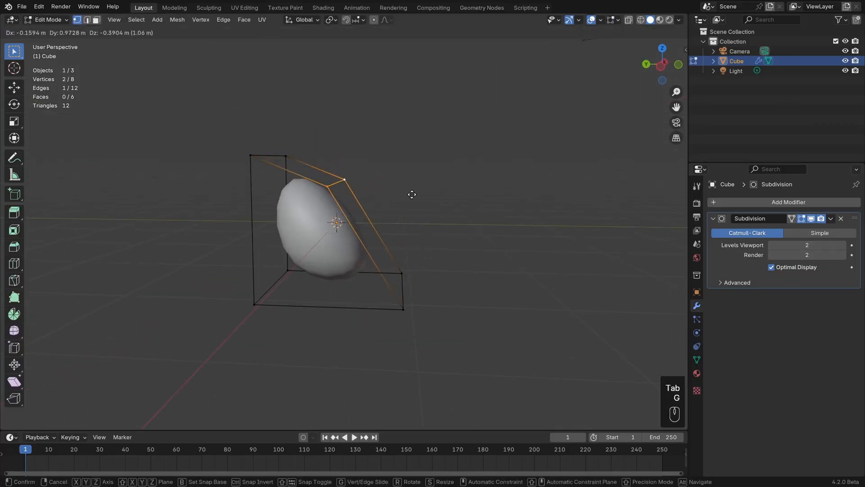
{"action": "left_click", "coordinate": [466, 169]}
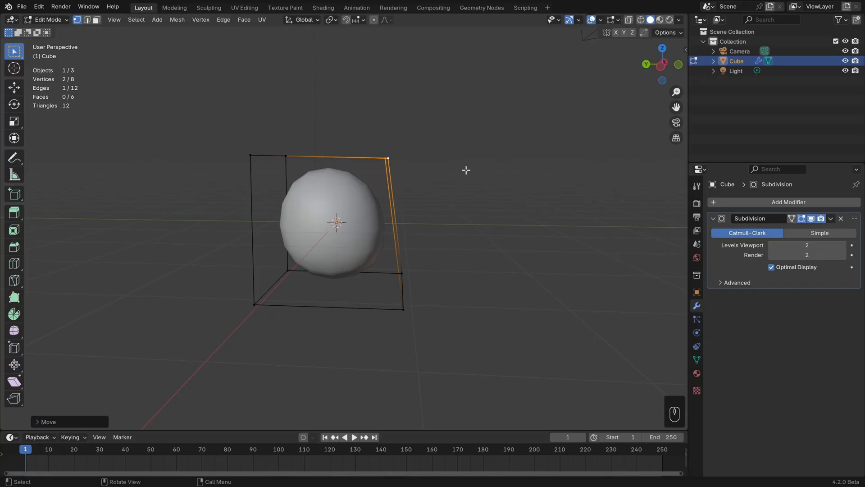
{"action": "middle_click_drag", "start_coordinate": [466, 170], "coordinate": [448, 183]}
{"action": "key", "text": "ctrl+z"}
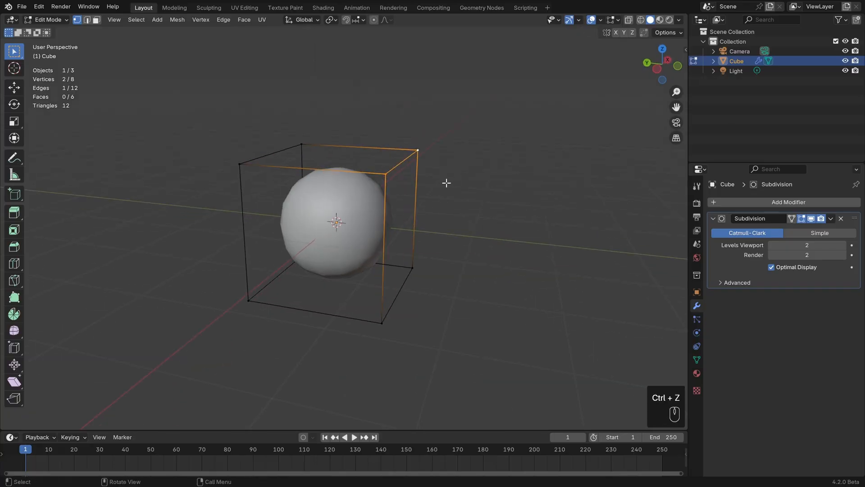
Step: Inset one side face of the cube and extrude the inset face outward about 1 m
{"action": "key", "text": "3"}
{"action": "left_click", "coordinate": [335, 241]}
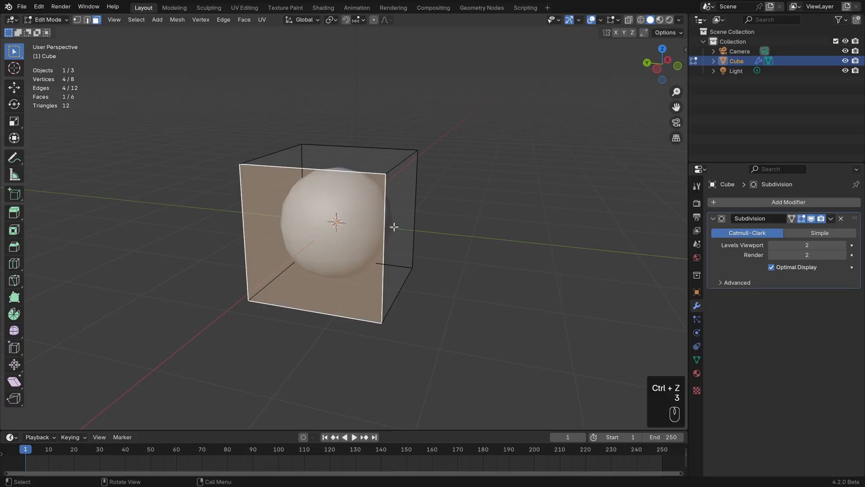
{"action": "key", "text": "i"}
{"action": "left_click", "coordinate": [500, 233]}
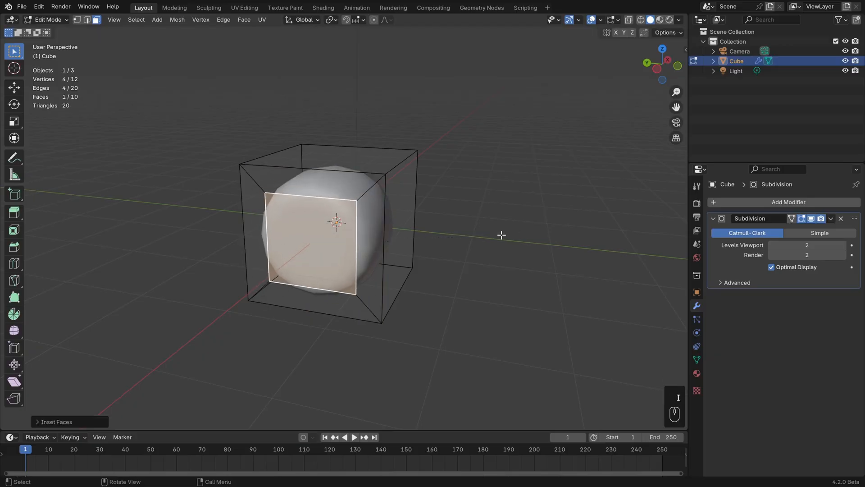
{"action": "middle_click_drag", "start_coordinate": [500, 233], "coordinate": [447, 234]}
{"action": "key", "text": "e"}
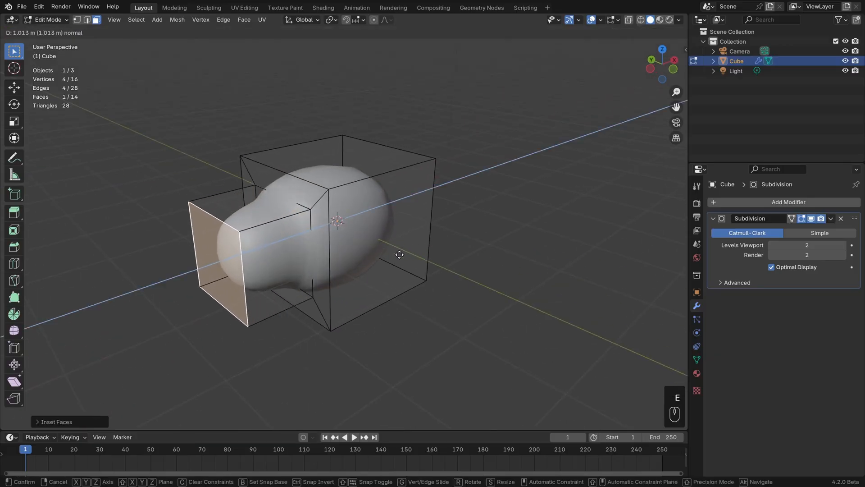
{"action": "left_click", "coordinate": [404, 252]}
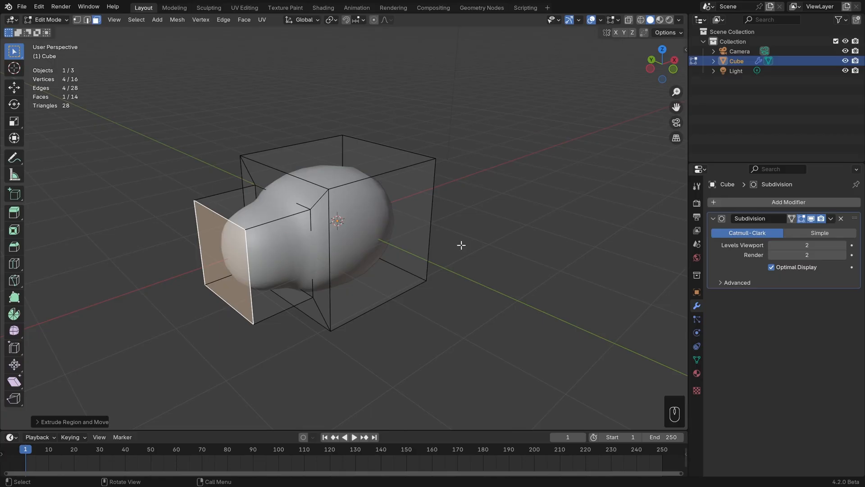
Step: Extrude the end face in place scaled up to about 1.42, and extrude it outward again to form a second block
{"action": "key", "text": "e"}
{"action": "key", "text": "s"}
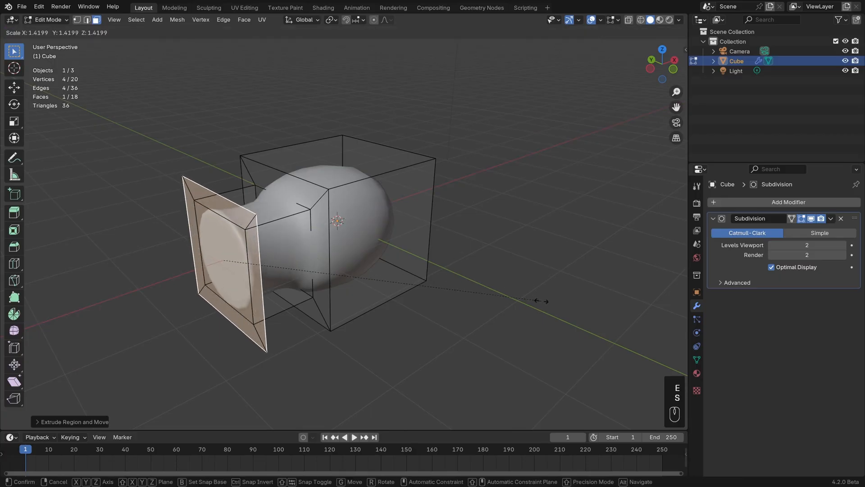
{"action": "left_click", "coordinate": [543, 299]}
{"action": "middle_click_drag", "start_coordinate": [545, 298], "coordinate": [383, 259]}
{"action": "key", "text": "e"}
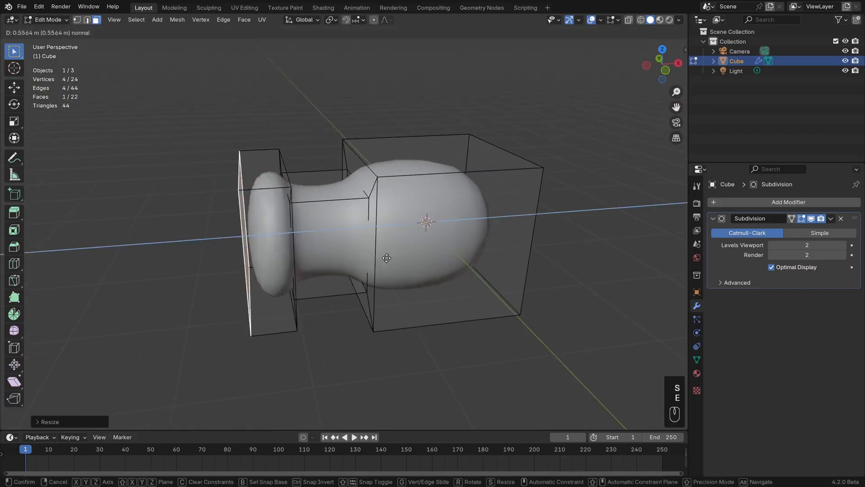
{"action": "left_click", "coordinate": [297, 267]}
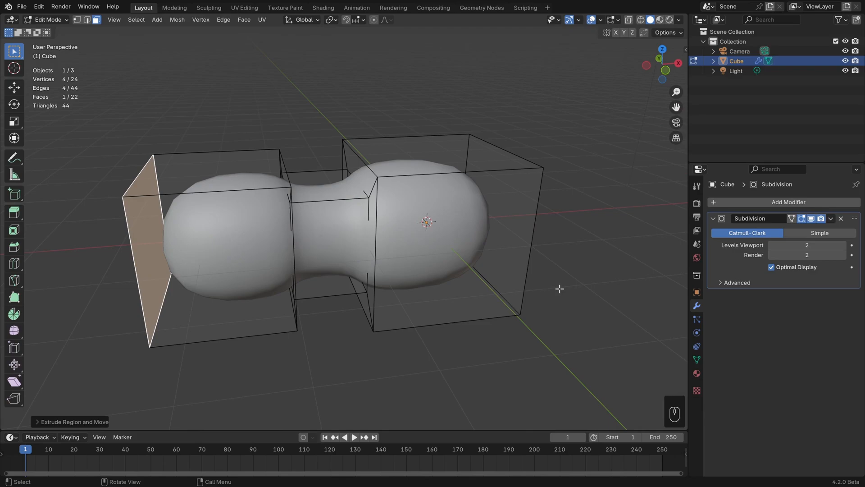
Step: Duplicate the shape beside the original in Object Mode and apply the Subdivision modifier on the copy
{"action": "key", "text": "Tab"}
{"action": "mouse_move", "coordinate": [464, 279]}
{"action": "middle_mouse_down"}
{"action": "mouse_move", "coordinate": [562, 282]}
{"action": "mouse_move", "coordinate": [461, 272]}
{"action": "middle_mouse_up"}
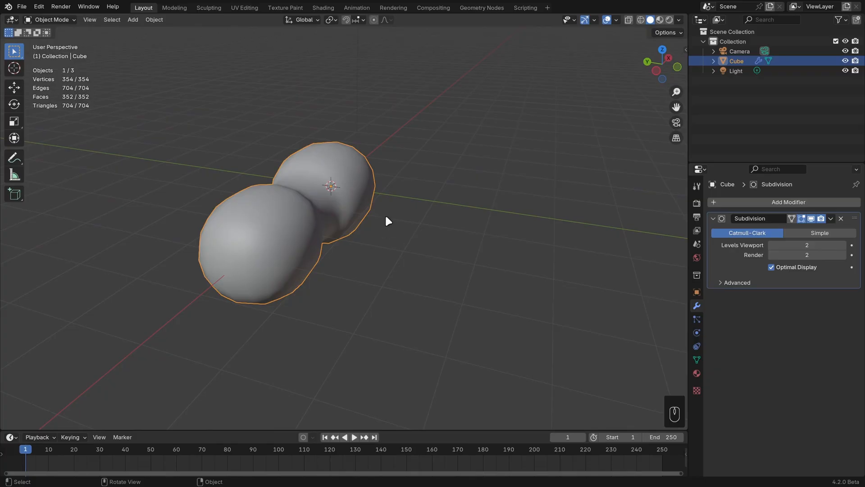
{"action": "key", "text": "shift"}
{"action": "key", "text": "shift+d"}
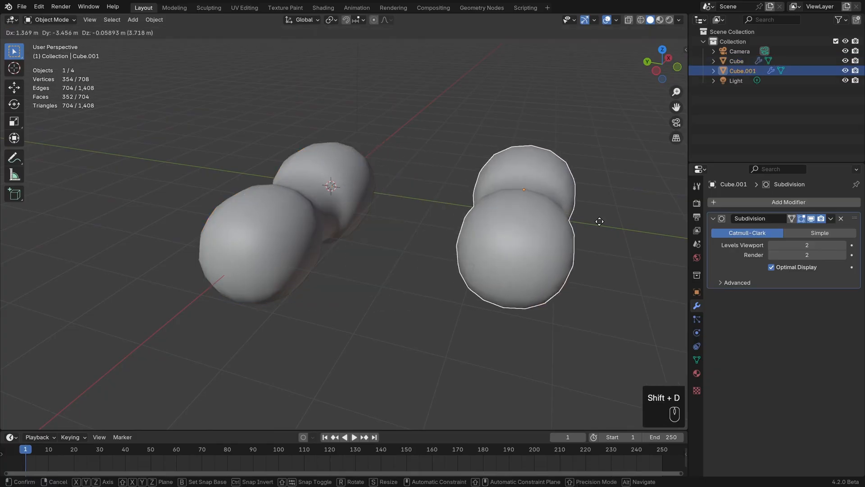
{"action": "left_click", "coordinate": [594, 220]}
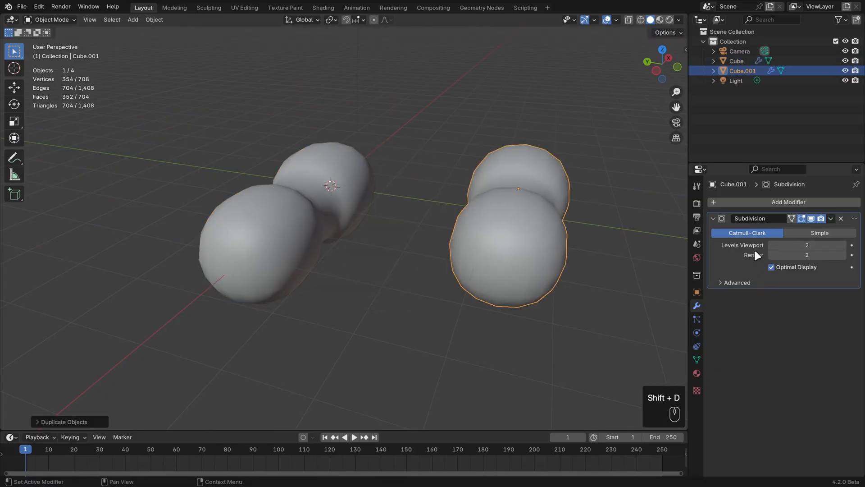
{"action": "key", "text": "ctrl+a"}
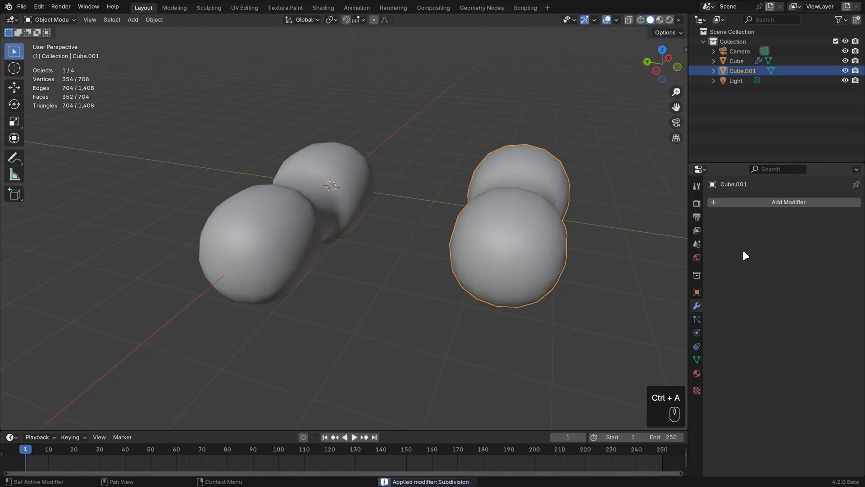
Step: Extrude the selected end faces of the copy's dense mesh outward in Edit Mode
{"action": "middle_click_drag", "start_coordinate": [586, 264], "coordinate": [506, 261]}
{"action": "key", "text": "Tab"}
{"action": "middle_click_drag", "start_coordinate": [506, 261], "coordinate": [568, 264], "text": "shift"}
{"action": "scroll", "coordinate": [570, 267], "scroll_direction": "up", "scroll_amount": 1}
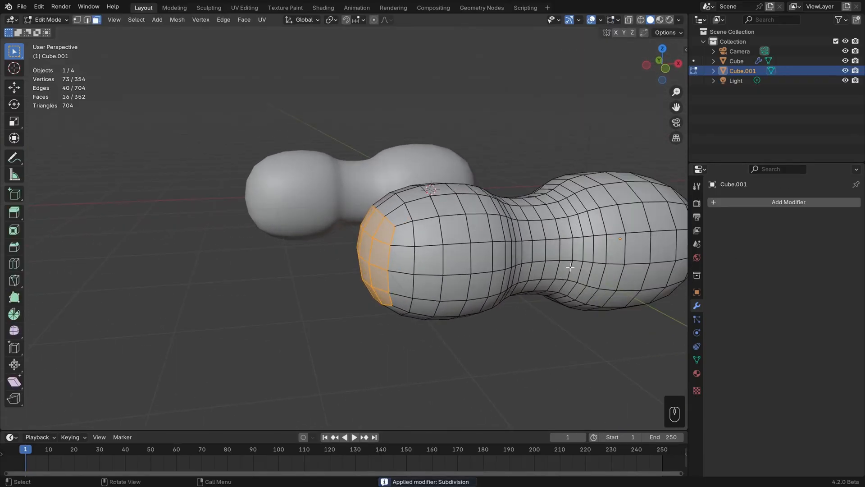
{"action": "key", "text": "e"}
{"action": "left_click", "coordinate": [505, 268]}
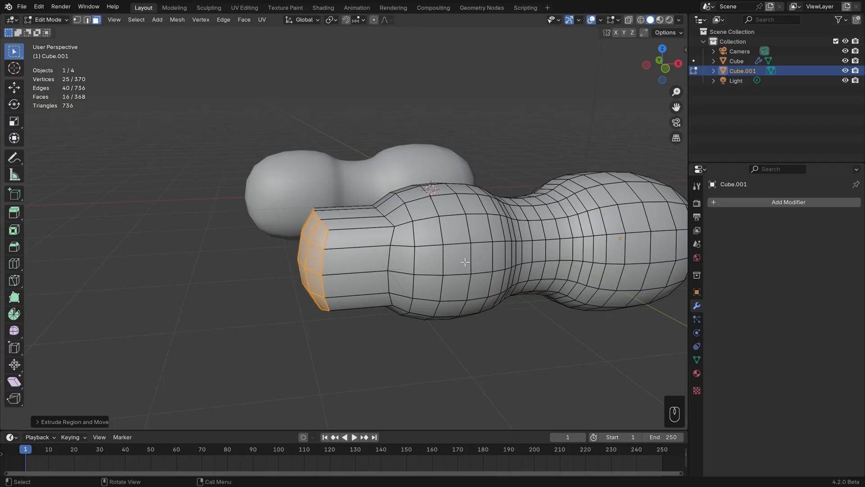
Step: Add two loop cuts around the copy's extruded end and scale them inward
{"action": "key", "text": "ctrl+r"}
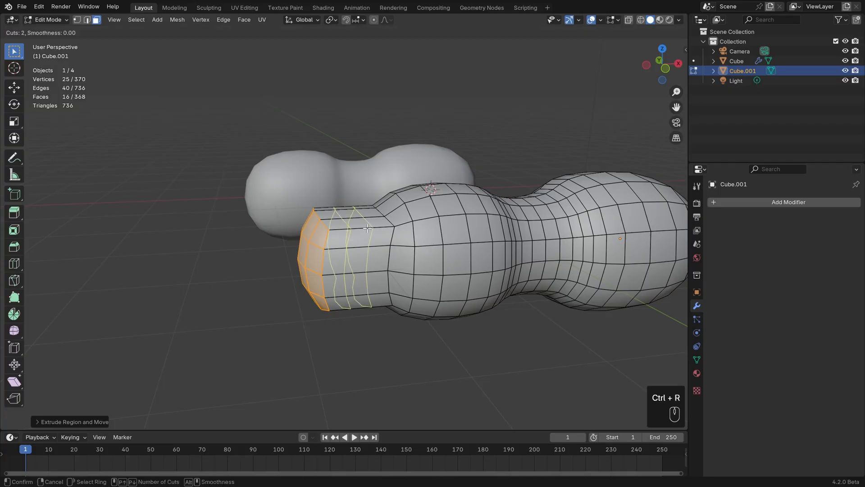
{"action": "left_click", "coordinate": [401, 248]}
{"action": "key", "text": "Escape"}
{"action": "key", "text": "s"}
{"action": "left_click", "coordinate": [485, 282]}
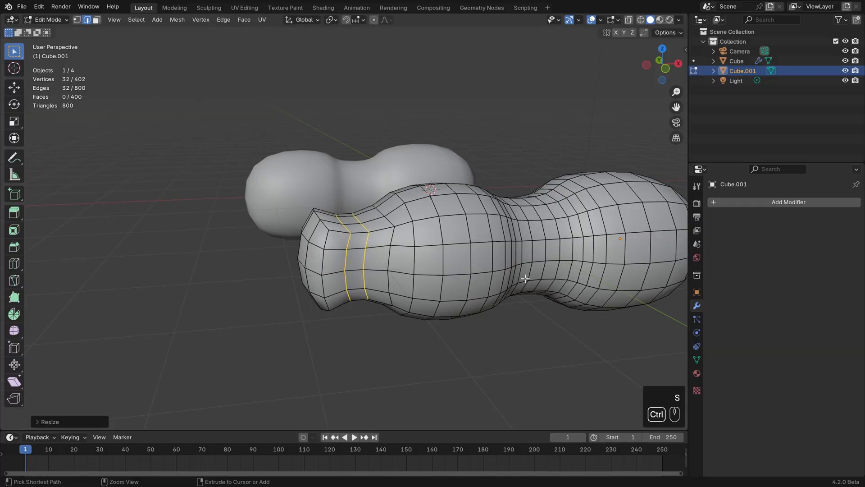
Step: Delete the duplicated shape and reopen the original cube in Edit Mode
{"action": "key", "text": "Tab"}
{"action": "key", "text": "Delete"}
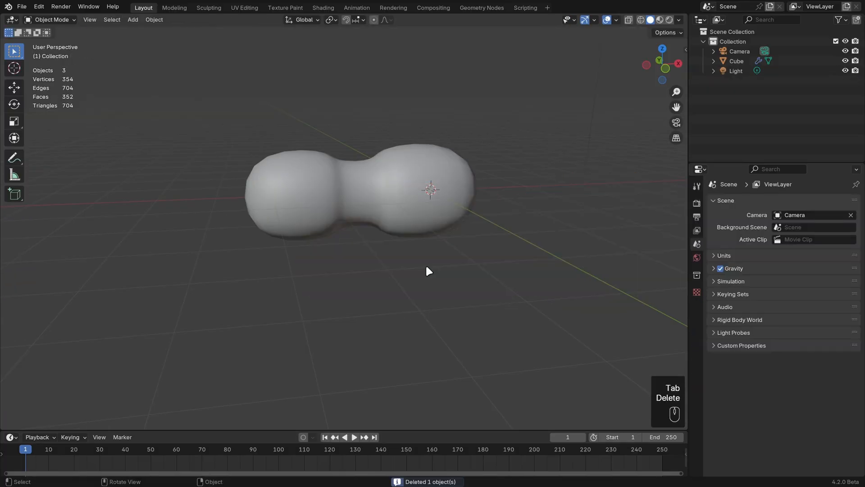
{"action": "left_click", "coordinate": [413, 203]}
{"action": "middle_click_drag", "start_coordinate": [385, 210], "coordinate": [420, 228], "text": "shift"}
{"action": "key", "text": "Tab"}
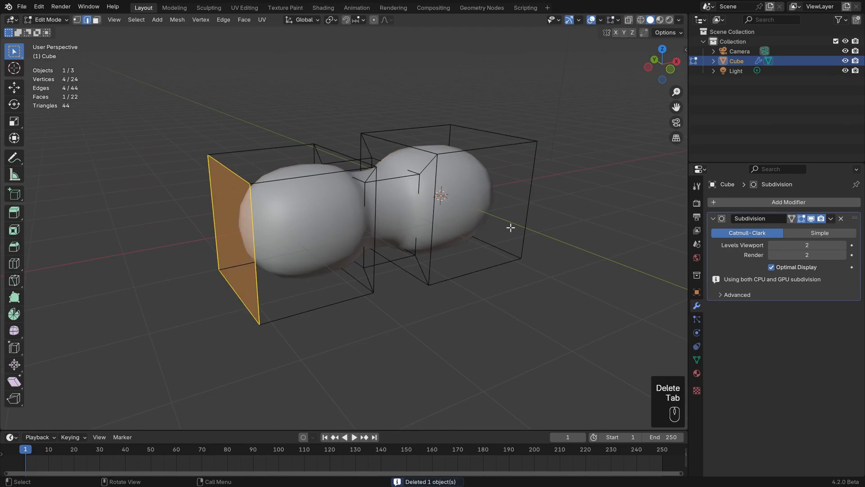
Step: Add one loop cut around the extruded end block and slide it close to the end face, to about -0.92
{"action": "scroll", "coordinate": [510, 228], "scroll_direction": "up", "scroll_amount": 2}
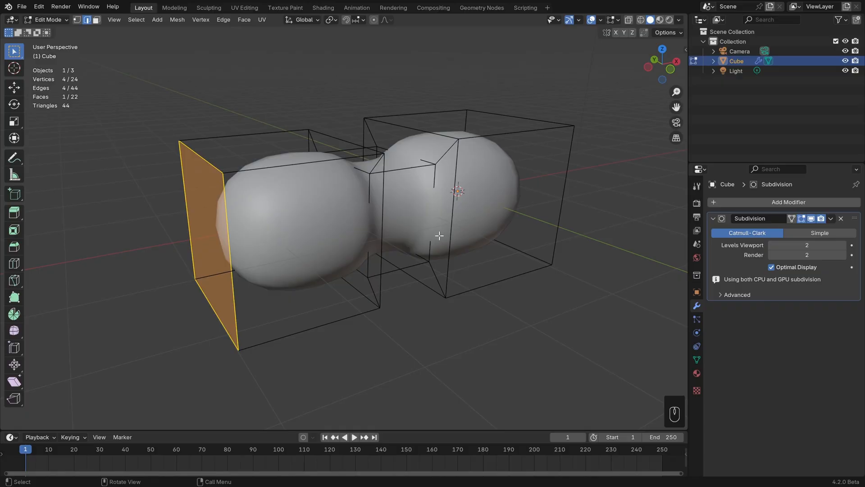
{"action": "scroll", "coordinate": [439, 235], "scroll_direction": "up", "scroll_amount": 1}
{"action": "mouse_move", "coordinate": [439, 235]}
{"action": "middle_mouse_down", "text": "shift"}
{"action": "mouse_move", "coordinate": [432, 241]}
{"action": "mouse_move", "coordinate": [454, 236]}
{"action": "mouse_move", "coordinate": [435, 237]}
{"action": "middle_mouse_up", "text": "shift"}
{"action": "key", "text": "ctrl+r"}
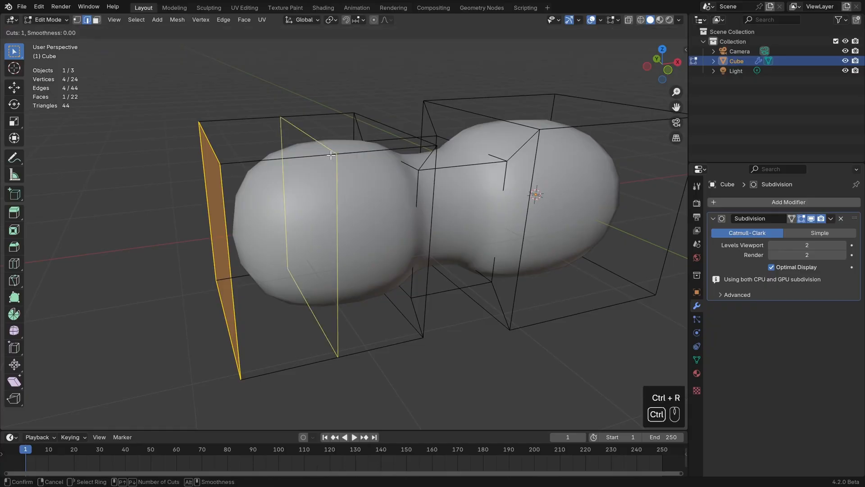
{"action": "left_click", "coordinate": [329, 157]}
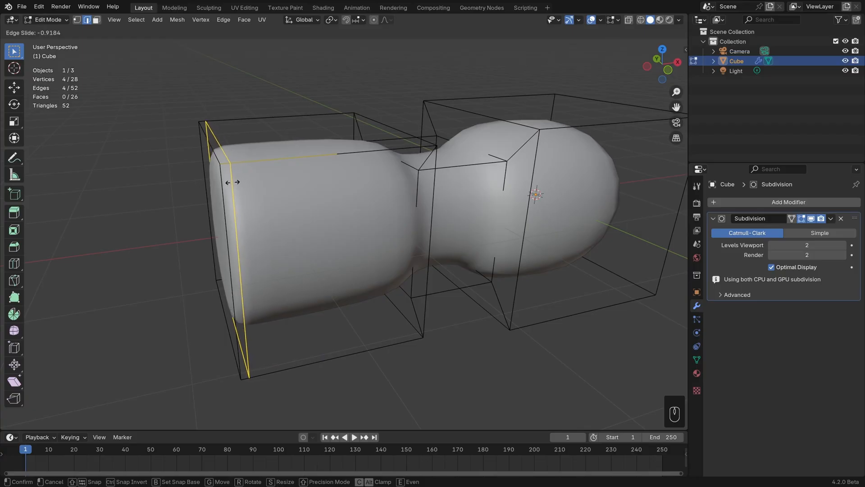
{"action": "left_click", "coordinate": [234, 181]}
Step: Inset the end face of the extruded block slightly to sharpen its rim
{"action": "middle_click_drag", "start_coordinate": [278, 186], "coordinate": [309, 185]}
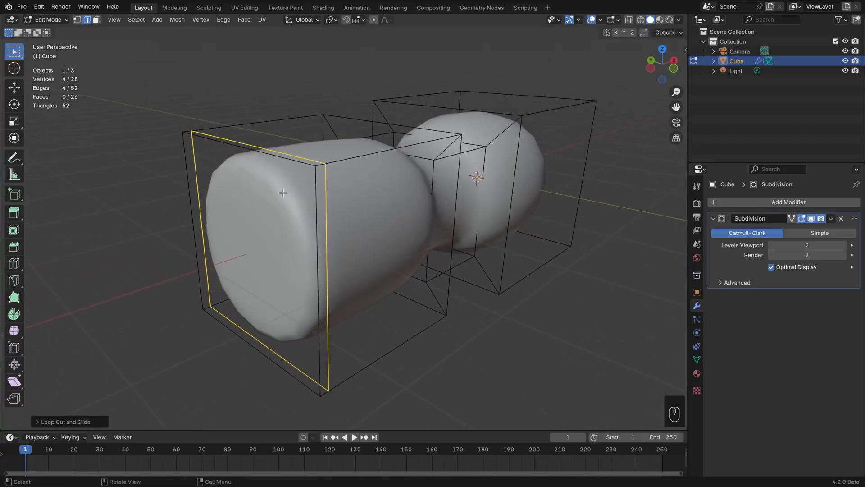
{"action": "key", "text": "3"}
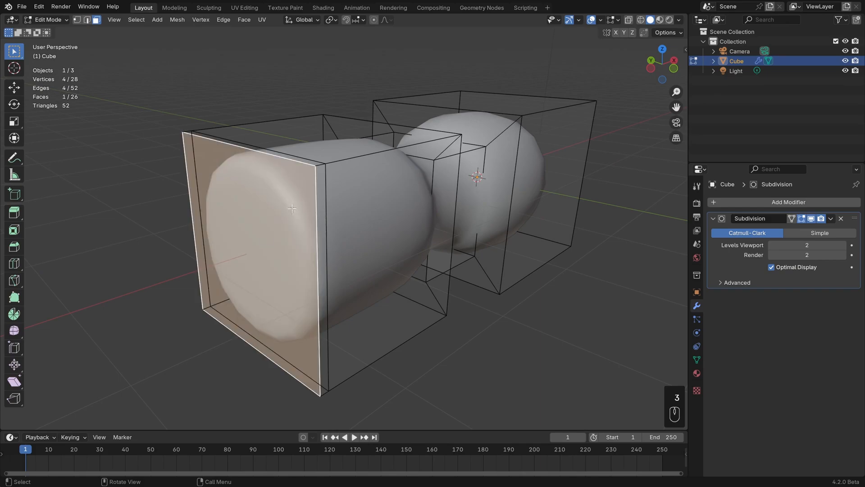
{"action": "key", "text": "i"}
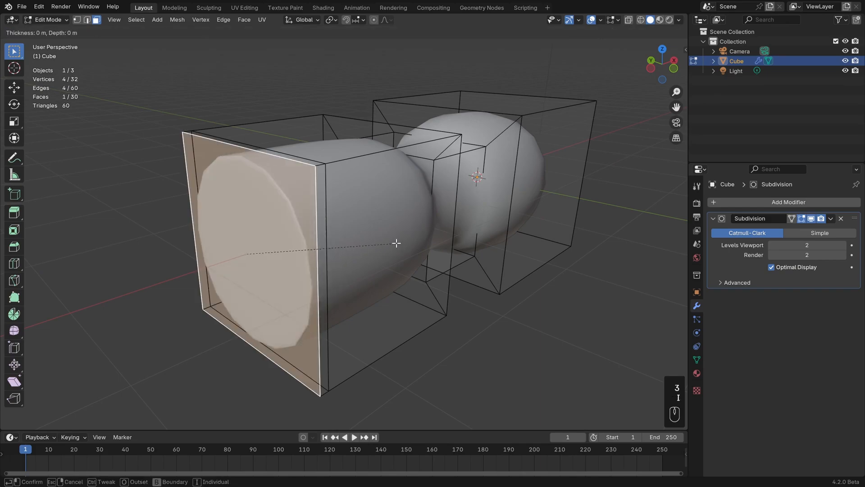
{"action": "left_click", "coordinate": [386, 245]}
{"action": "key", "text": "ctrl+r"}
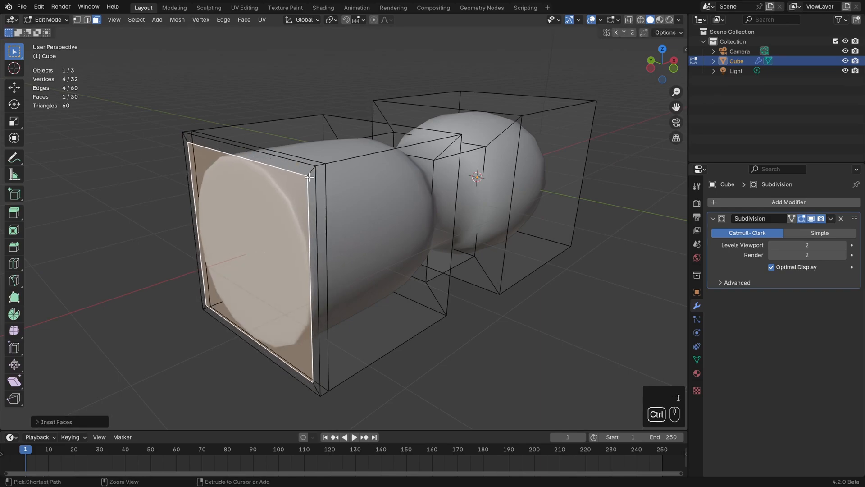
{"action": "right_click", "coordinate": [312, 172]}
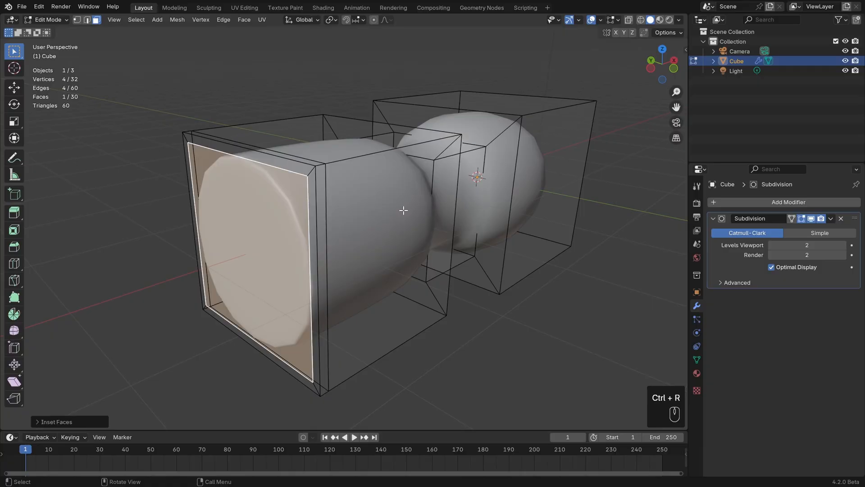
Step: Switch to edge selection, highlight the support edges around the extruded block's sharpened end, and clear the selection
{"action": "key", "text": "alt+a"}
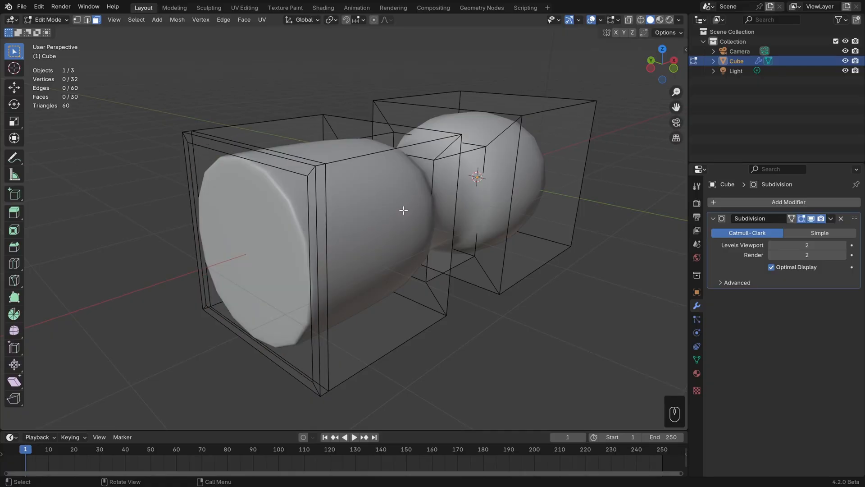
{"action": "key", "text": "2"}
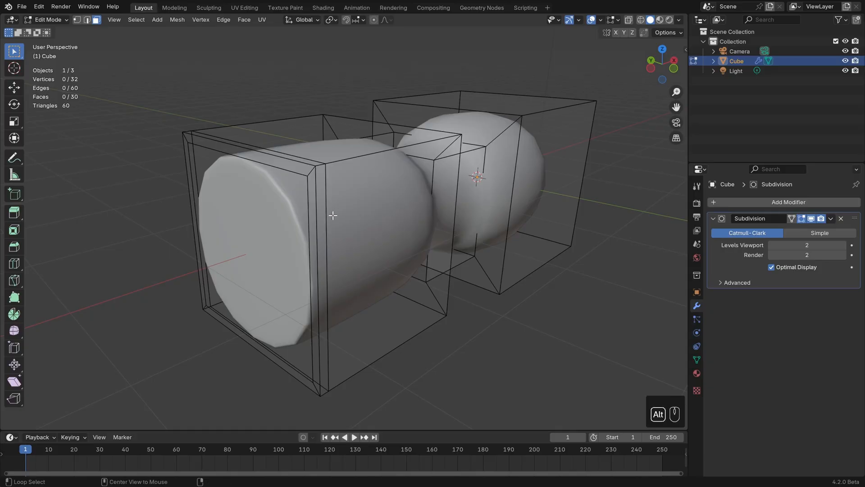
{"action": "left_click", "coordinate": [327, 217], "text": "alt"}
{"action": "left_click", "coordinate": [311, 220], "text": "alt+shift"}
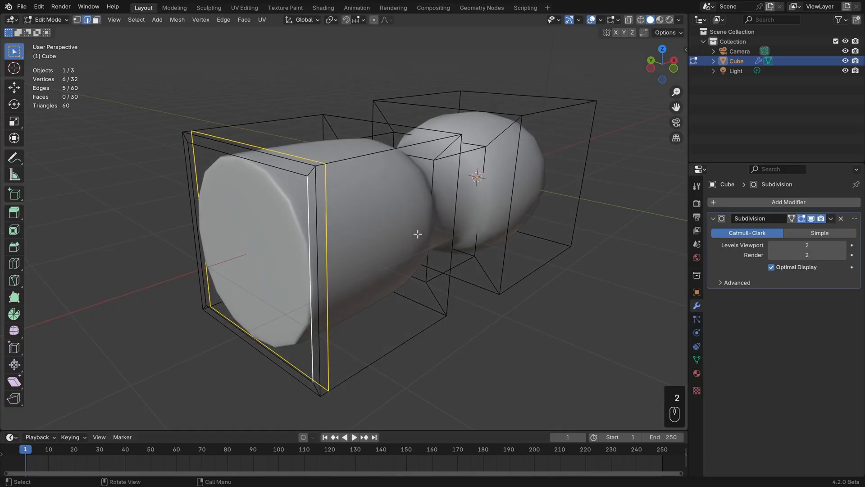
{"action": "key", "text": "alt+a"}
Step: Try moving the upper edge of the original cube's unsupported end face outward along the X axis, and undo the move
{"action": "middle_click_drag", "start_coordinate": [421, 234], "coordinate": [389, 198]}
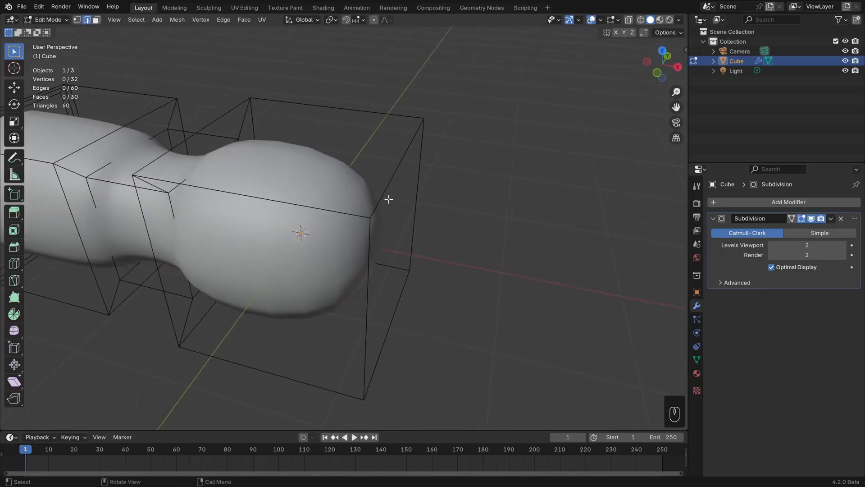
{"action": "left_click", "coordinate": [392, 171]}
{"action": "scroll", "coordinate": [436, 223], "scroll_direction": "down", "scroll_amount": 1}
{"action": "middle_click_drag", "start_coordinate": [439, 229], "coordinate": [446, 200]}
{"action": "key", "text": "g"}
{"action": "key", "text": "x"}
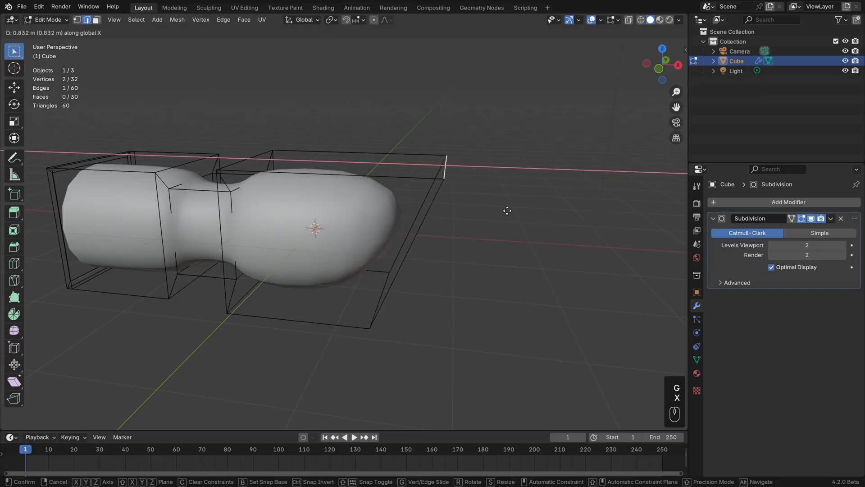
{"action": "left_click", "coordinate": [521, 209]}
{"action": "middle_click_drag", "start_coordinate": [400, 242], "coordinate": [415, 222]}
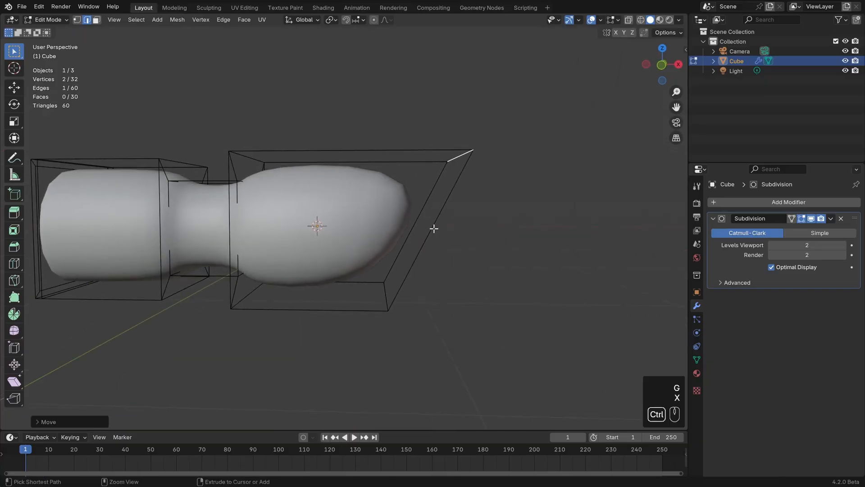
{"action": "key", "text": "ctrl+z"}
Step: Try moving a single upper edge at the extruded block's sharpened end, and undo the move
{"action": "middle_click_drag", "start_coordinate": [161, 228], "coordinate": [373, 263], "text": "shift"}
{"action": "key", "text": "g"}
{"action": "left_click", "coordinate": [338, 242]}
{"action": "key", "text": "ctrl+z"}
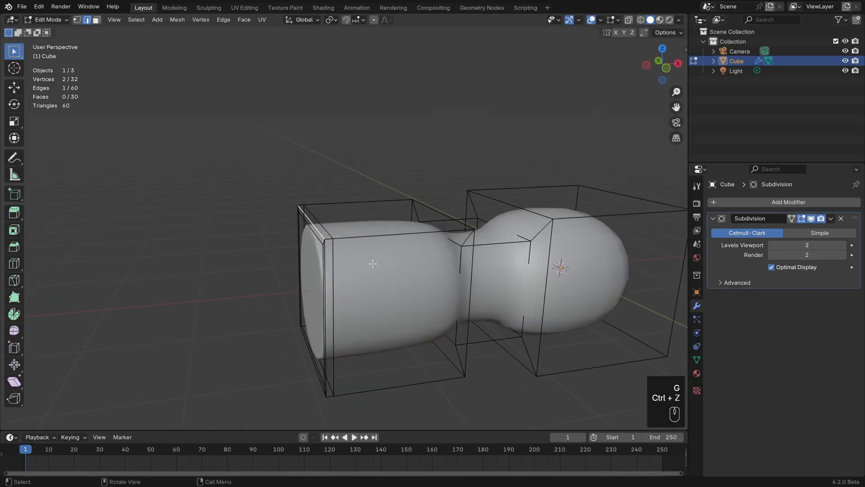
Step: Select the three neighbouring upper edges at the sharpened end and move them together outward and upward in front view
{"action": "left_click", "coordinate": [327, 231], "text": "shift"}
{"action": "left_click", "coordinate": [315, 237], "text": "shift"}
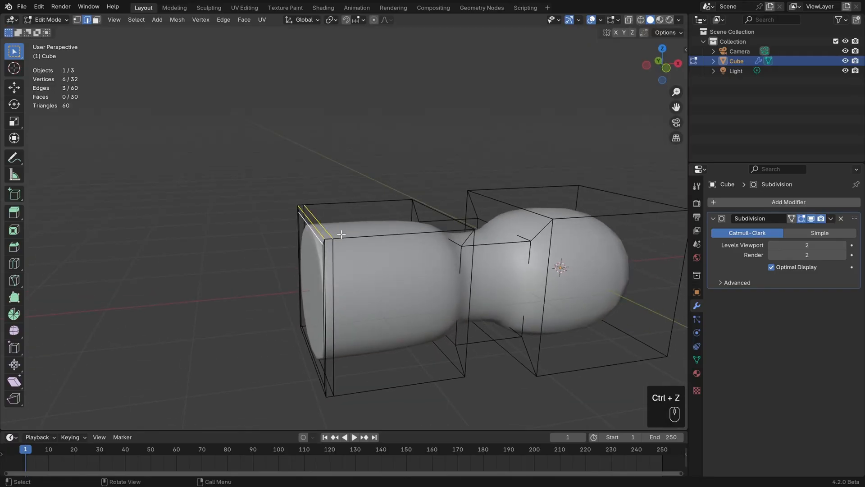
{"action": "key", "text": "KP_3"}
{"action": "key", "text": "KP_1"}
{"action": "scroll", "coordinate": [337, 234], "scroll_direction": "up", "scroll_amount": 5}
{"action": "key", "text": "g"}
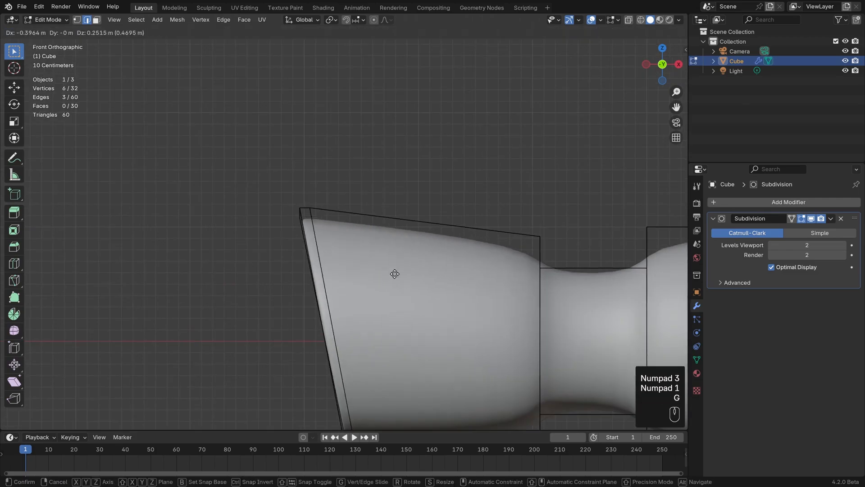
{"action": "left_click", "coordinate": [347, 255]}
Step: Move the upper inset edge in front view to line it up with the slanted end face
{"action": "middle_click_drag", "start_coordinate": [347, 255], "coordinate": [385, 250]}
{"action": "left_click", "coordinate": [332, 220]}
{"action": "key", "text": "KP_3"}
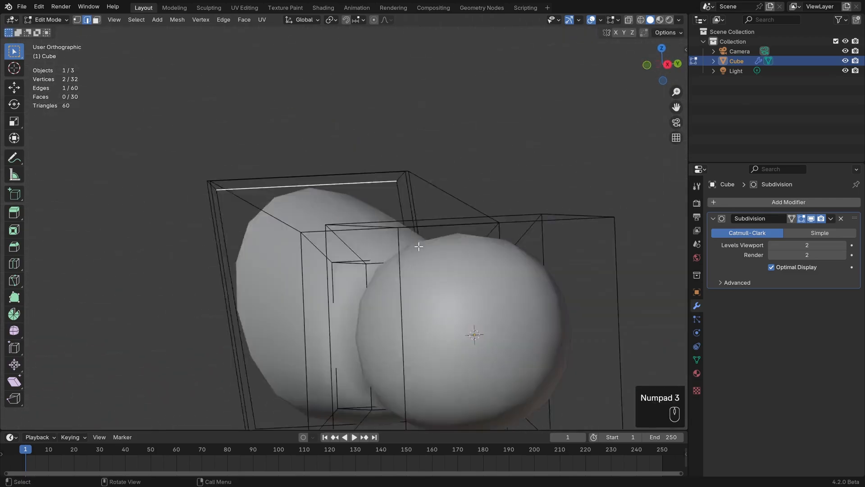
{"action": "key", "text": "KP_1"}
{"action": "scroll", "coordinate": [302, 191], "scroll_direction": "up", "scroll_amount": 3}
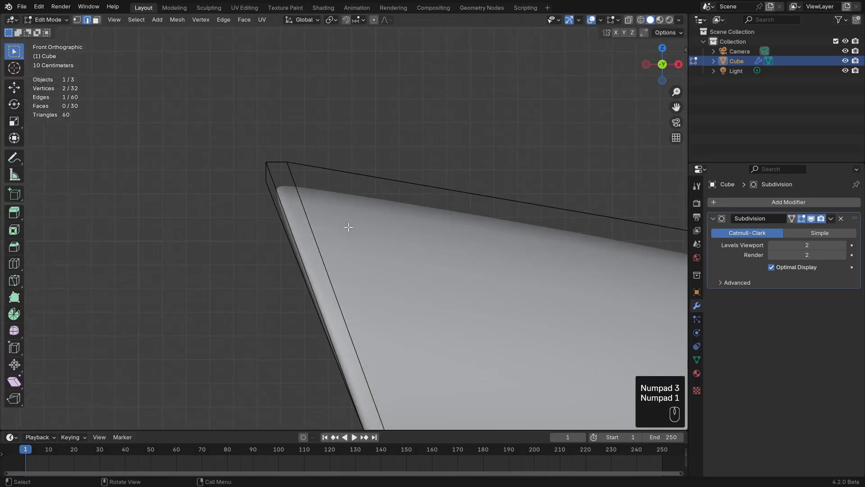
{"action": "key", "text": "g"}
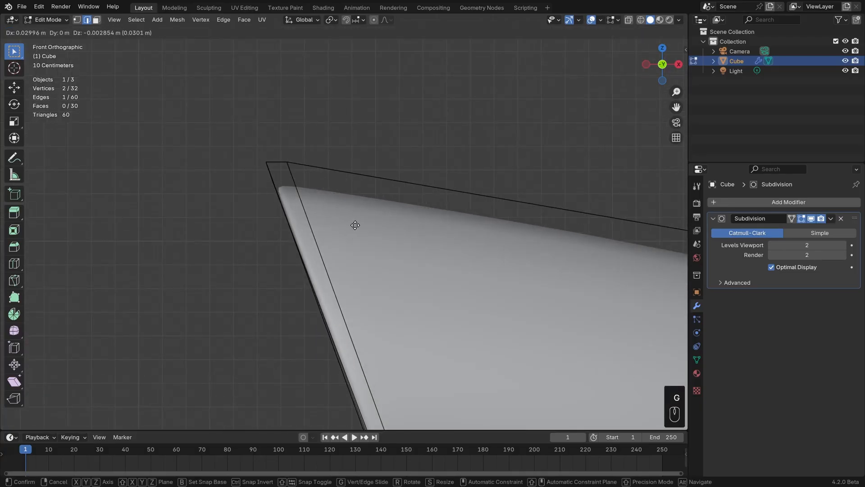
{"action": "left_click", "coordinate": [363, 198]}
Step: Move the support loop's upper edge slightly down in front view to follow the block's sloping top
{"action": "middle_click_drag", "start_coordinate": [363, 199], "coordinate": [282, 173]}
{"action": "key", "text": "ctrl+z"}
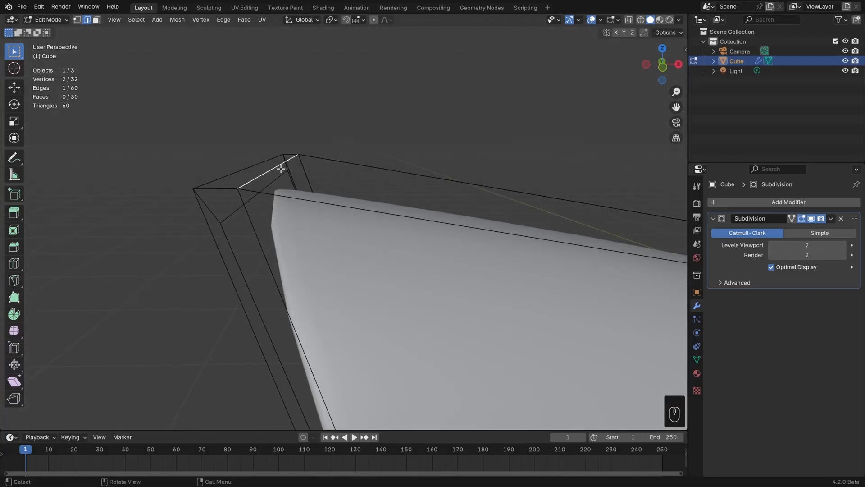
{"action": "key", "text": "KP_1"}
{"action": "key", "text": "g"}
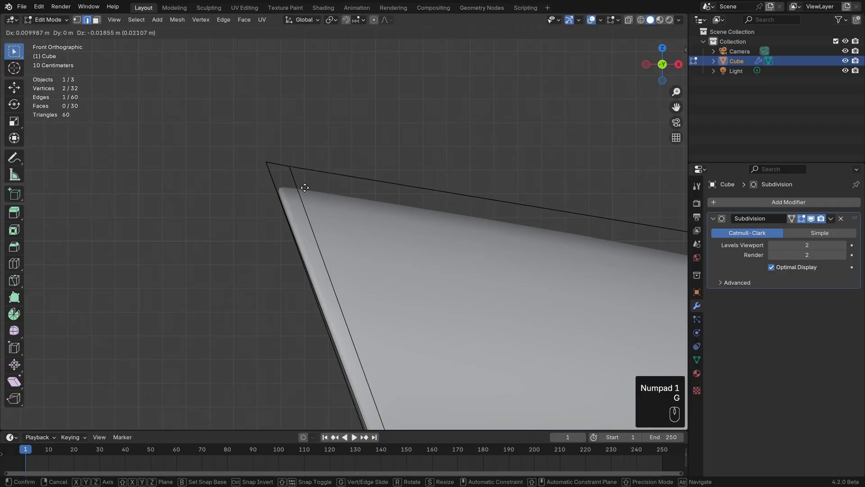
{"action": "left_click", "coordinate": [304, 186]}
Step: Undo all the edge moves that slanted the extruded block's sharpened end
{"action": "scroll", "coordinate": [303, 185], "scroll_direction": "down", "scroll_amount": 3}
{"action": "key", "text": "ctrl+z"}
{"action": "key", "text": "ctrl+z"}
{"action": "key", "text": "ctrl+z"}
{"action": "key", "text": "ctrl+z"}
{"action": "key", "text": "ctrl+z"}
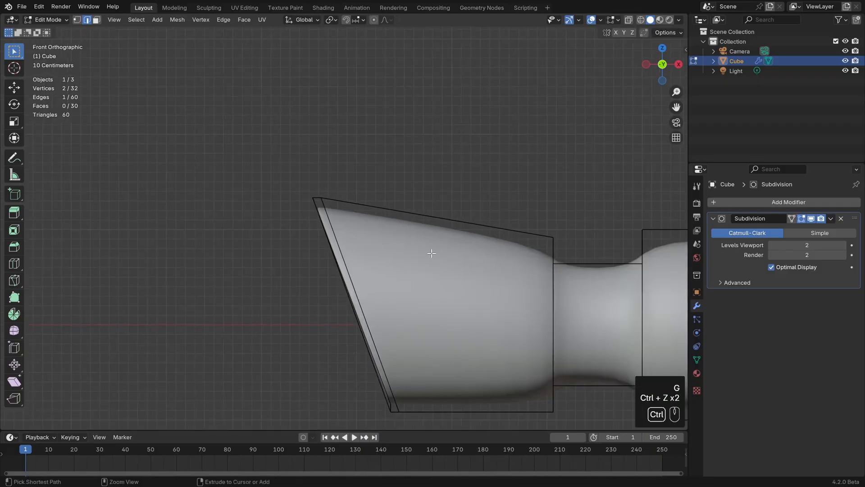
Step: Select the four edges of the original cube's unsupported end face and set their Mean Crease to 1.00
{"action": "middle_click_drag", "start_coordinate": [432, 253], "coordinate": [371, 264]}
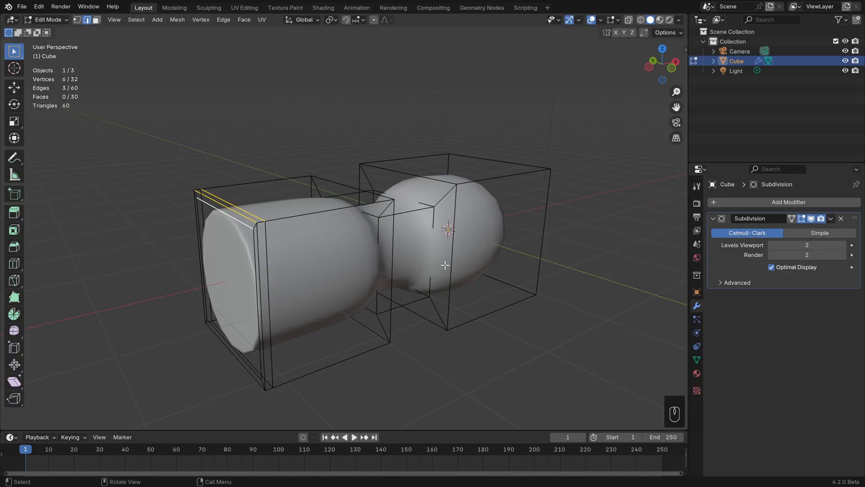
{"action": "middle_click_drag", "start_coordinate": [601, 275], "coordinate": [446, 274]}
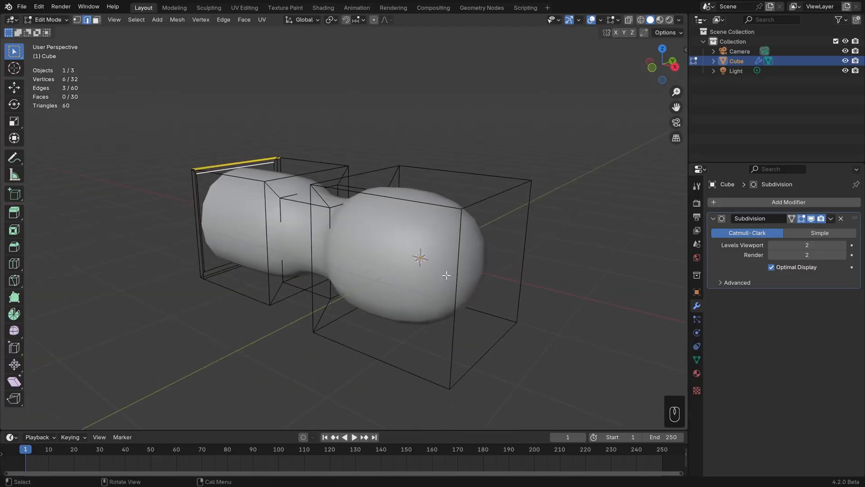
{"action": "left_click", "coordinate": [464, 280], "text": "alt"}
{"action": "left_click", "coordinate": [487, 208], "text": "shift"}
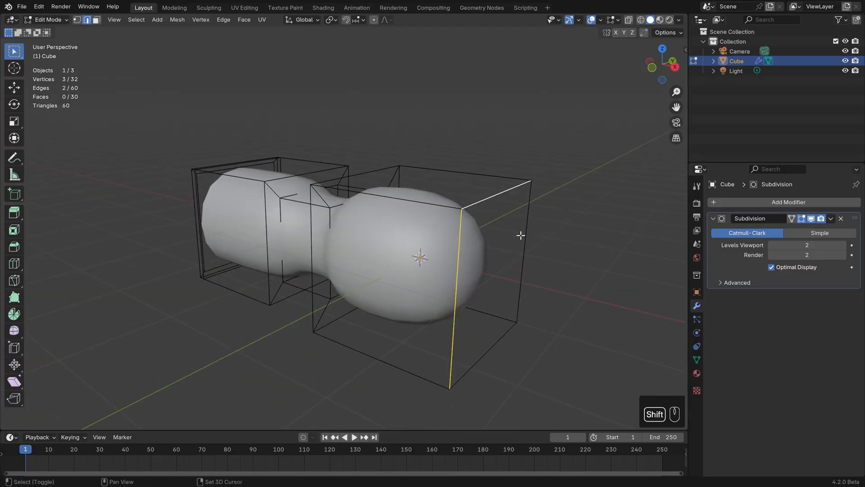
{"action": "left_click", "coordinate": [519, 236], "text": "shift"}
{"action": "left_click", "coordinate": [478, 360], "text": "shift"}
{"action": "middle_click_drag", "start_coordinate": [571, 291], "coordinate": [499, 281], "text": "shift"}
{"action": "middle_click_drag", "start_coordinate": [514, 282], "coordinate": [535, 283]}
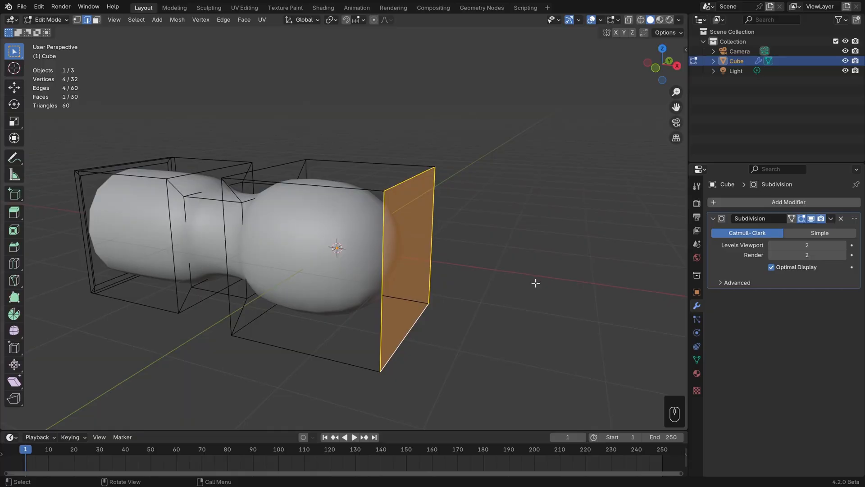
{"action": "key", "text": "n"}
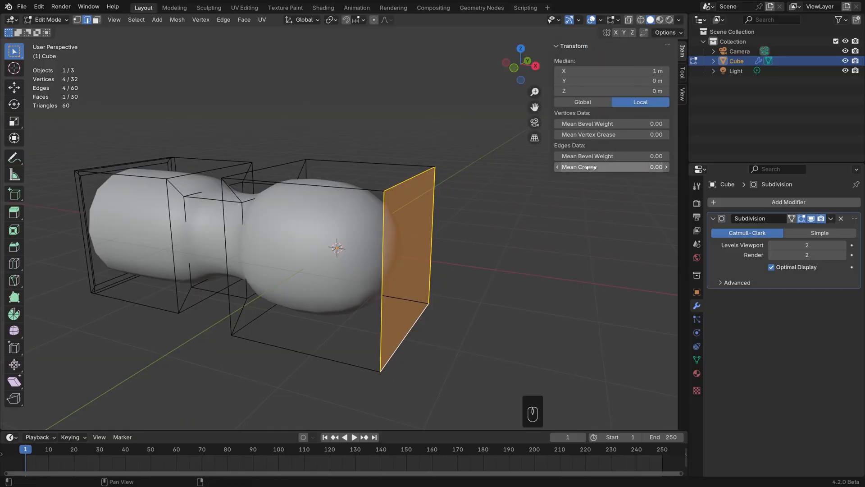
{"action": "left_click_drag", "start_coordinate": [590, 168], "coordinate": [648, 167]}
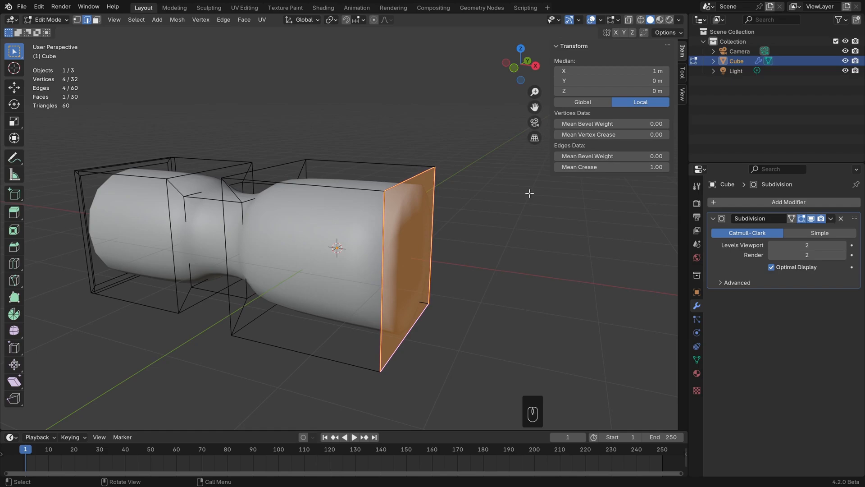
Step: Apply the Edge Crease operation twice to the selected end-face edges, increasing the crease each time
{"action": "key", "text": "ctrl+e"}
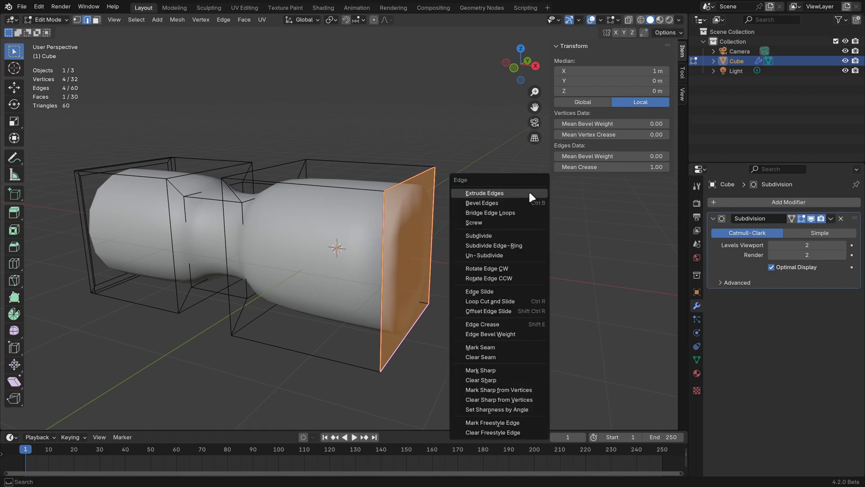
{"action": "left_click", "coordinate": [501, 324]}
{"action": "left_click", "coordinate": [520, 311]}
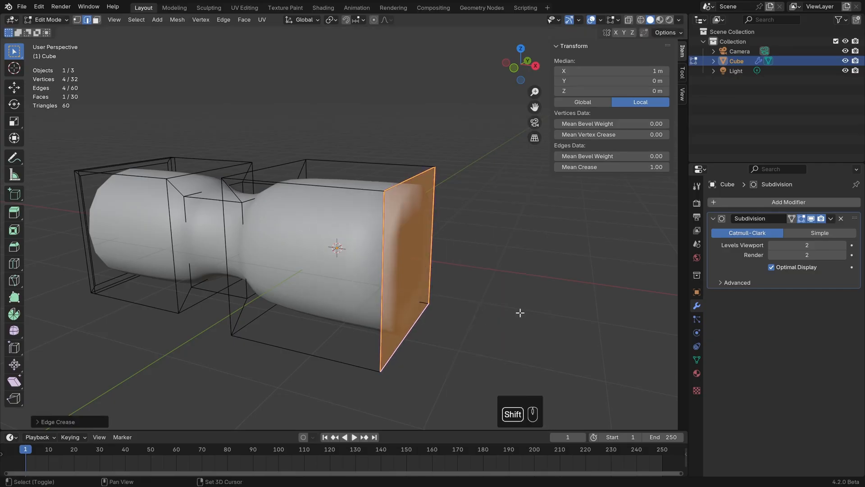
{"action": "key", "text": "shift+e"}
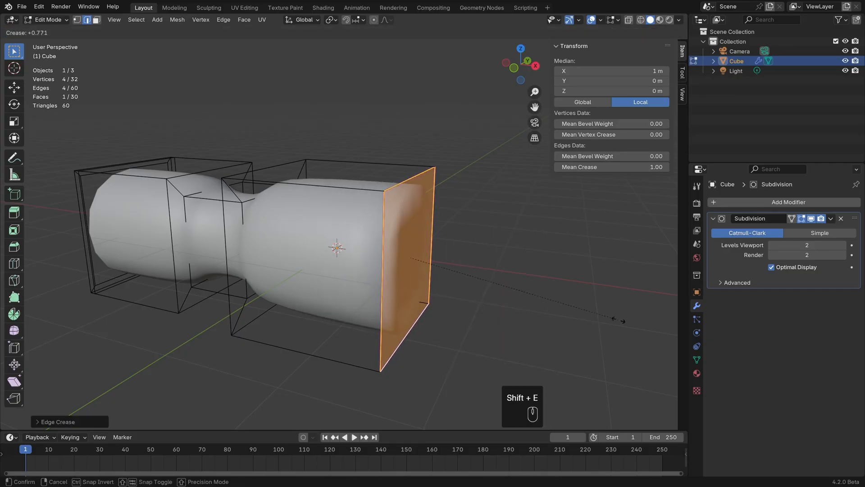
{"action": "left_click", "coordinate": [618, 320]}
Step: Return to Object Mode and enable the wireframe overlay with a slightly reduced opacity
{"action": "key", "text": "Tab"}
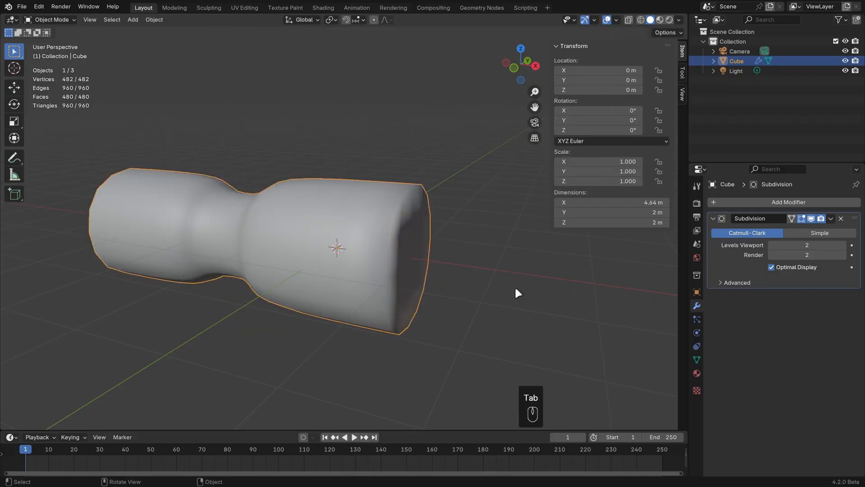
{"action": "middle_click_drag", "start_coordinate": [388, 281], "coordinate": [447, 275]}
{"action": "left_click", "coordinate": [616, 20]}
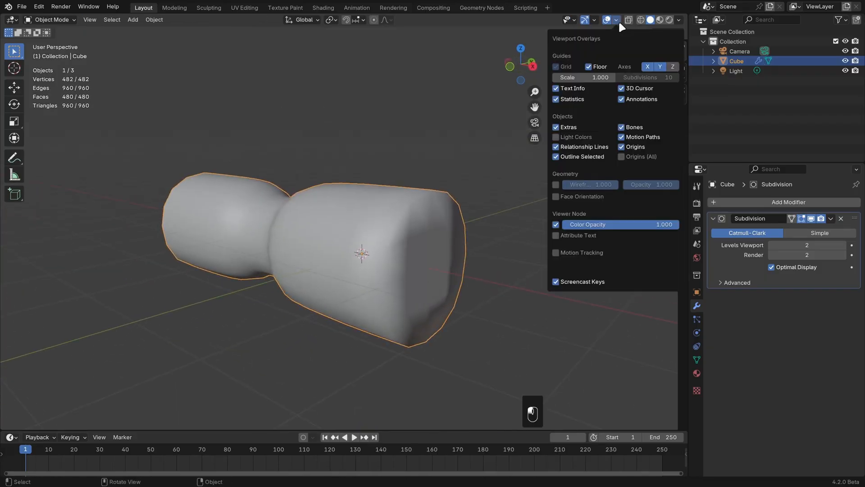
{"action": "left_click", "coordinate": [556, 184]}
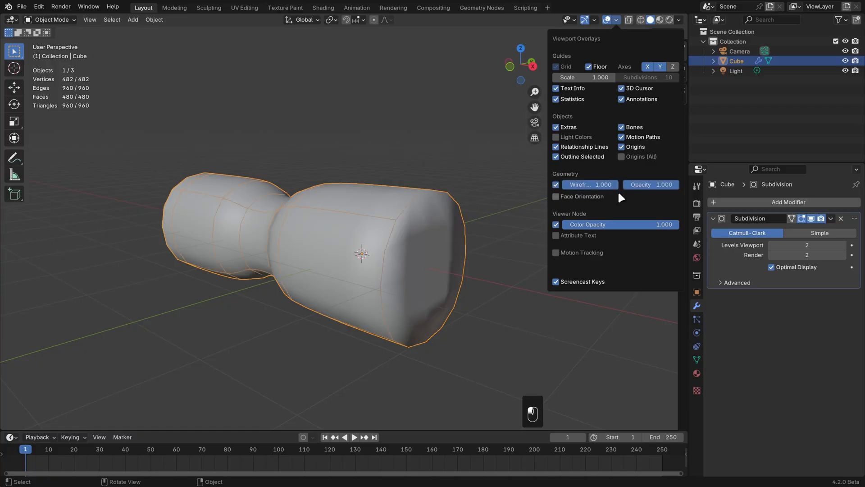
{"action": "left_click_drag", "start_coordinate": [672, 184], "coordinate": [655, 184]}
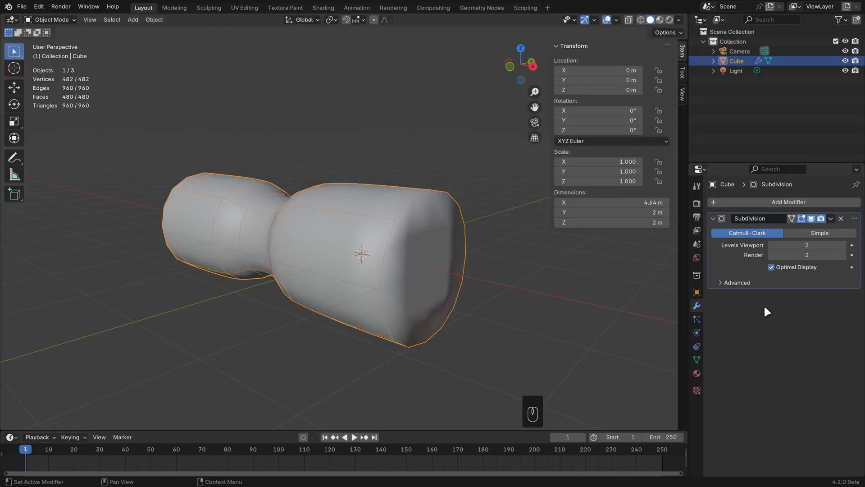
Step: Disable Optimal Display on the Subdivision modifier and raise its viewport level to 3, with the object deselected
{"action": "left_click", "coordinate": [771, 267]}
{"action": "middle_click_drag", "start_coordinate": [452, 294], "coordinate": [482, 301]}
{"action": "key", "text": "alt+a"}
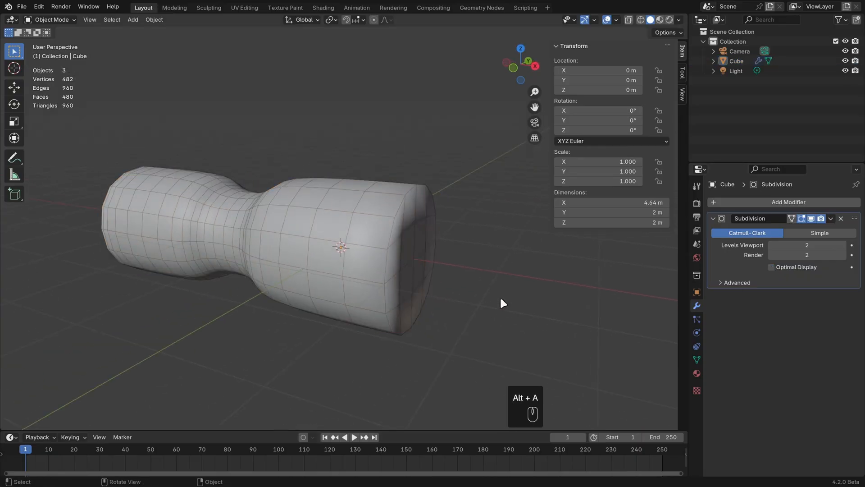
{"action": "left_click", "coordinate": [842, 245]}
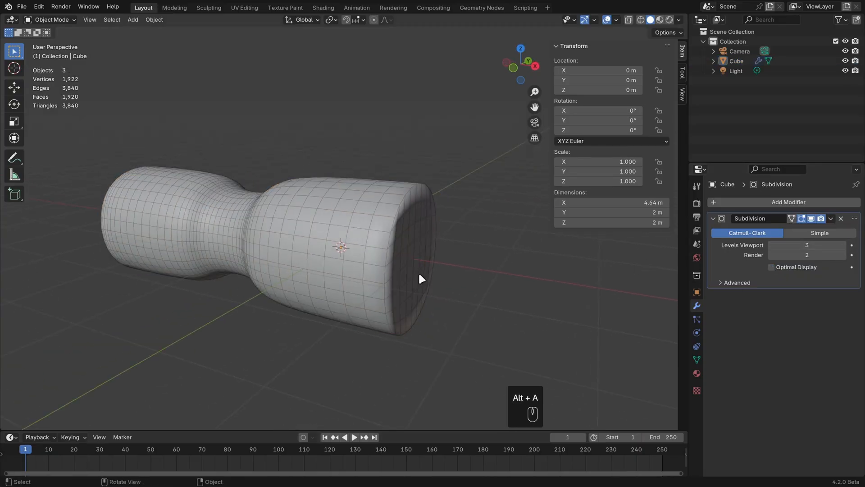
Step: Compare the mesh at the sharpened and creased ends, and lower the creased end-face edges' Mean Crease before returning to Object Mode
{"action": "middle_click_drag", "start_coordinate": [423, 276], "coordinate": [479, 264]}
{"action": "scroll", "coordinate": [478, 265], "scroll_direction": "up", "scroll_amount": 3}
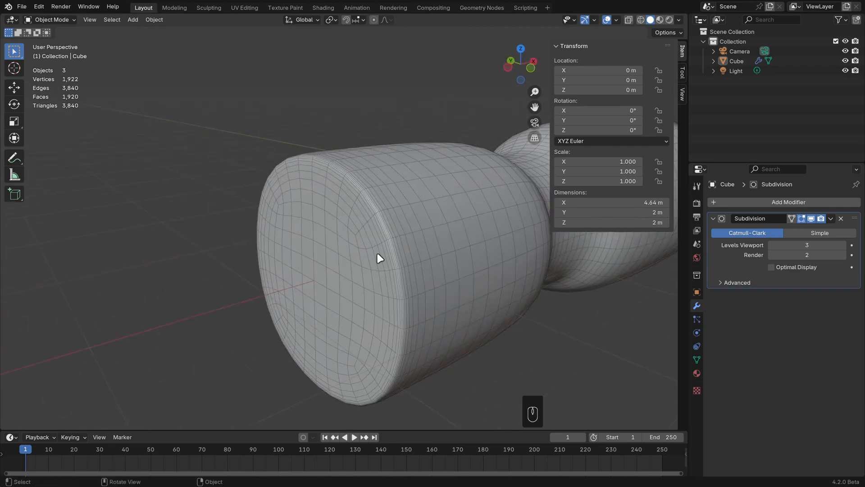
{"action": "scroll", "coordinate": [379, 258], "scroll_direction": "up", "scroll_amount": 1}
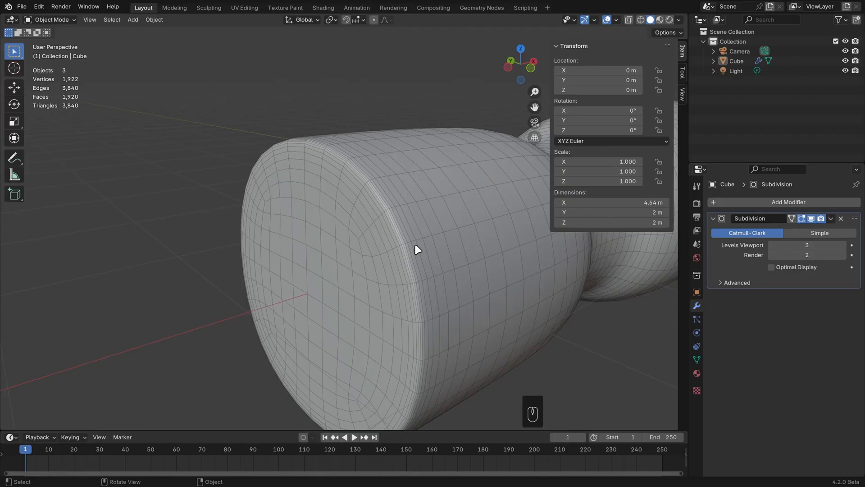
{"action": "scroll", "coordinate": [483, 256], "scroll_direction": "down", "scroll_amount": 4}
{"action": "middle_click_drag", "start_coordinate": [528, 287], "coordinate": [443, 279], "text": "shift"}
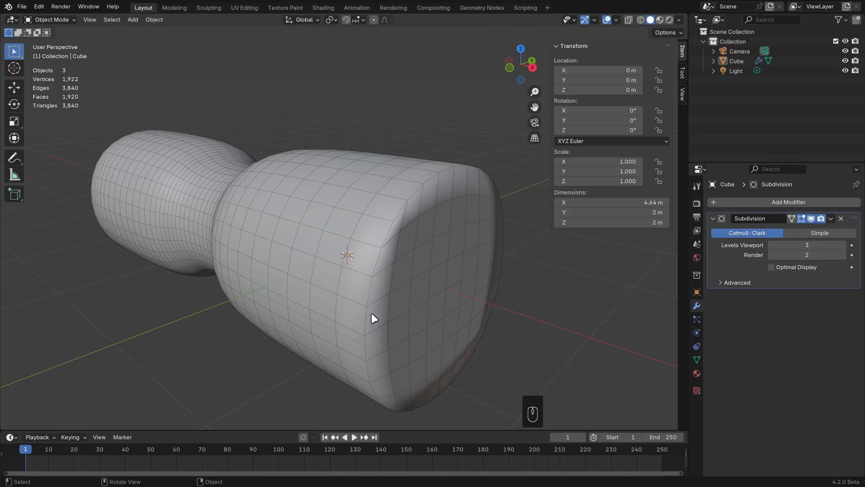
{"action": "key", "text": "Tab"}
{"action": "left_click_drag", "start_coordinate": [611, 167], "coordinate": [587, 167], "text": "shift"}
{"action": "key", "text": "Tab"}
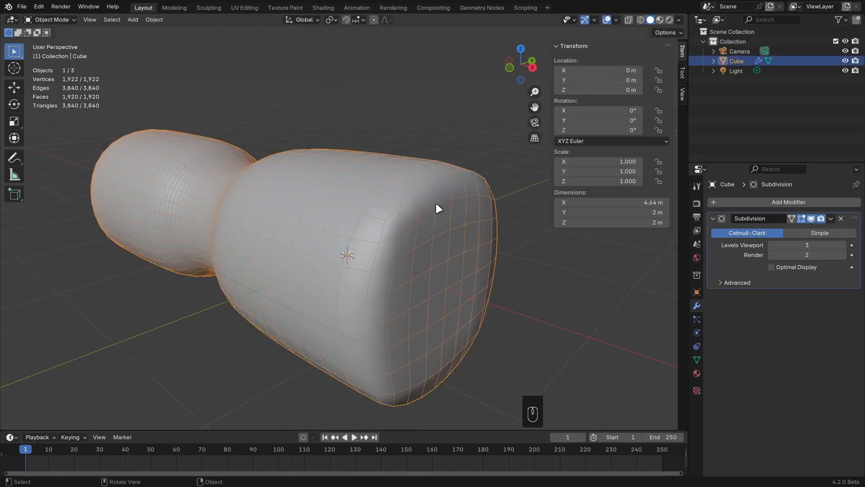
Step: Apply Shade Auto Smooth to the subdivided cube
{"action": "right_click", "coordinate": [536, 208]}
{"action": "left_click", "coordinate": [537, 207]}
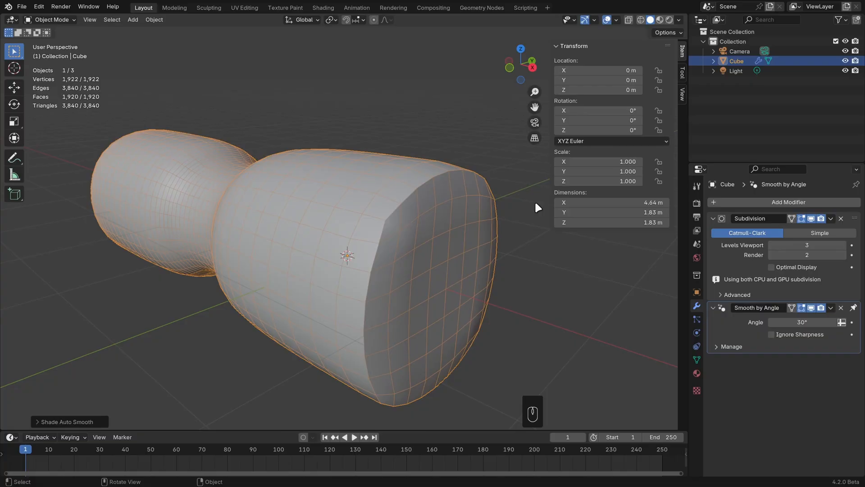
Step: Set the end-face edges' Mean Crease to 1.00, return to Object Mode, and deselect the object
{"action": "key", "text": "Tab"}
{"action": "left_click_drag", "start_coordinate": [607, 167], "coordinate": [637, 168]}
{"action": "key", "text": "Tab"}
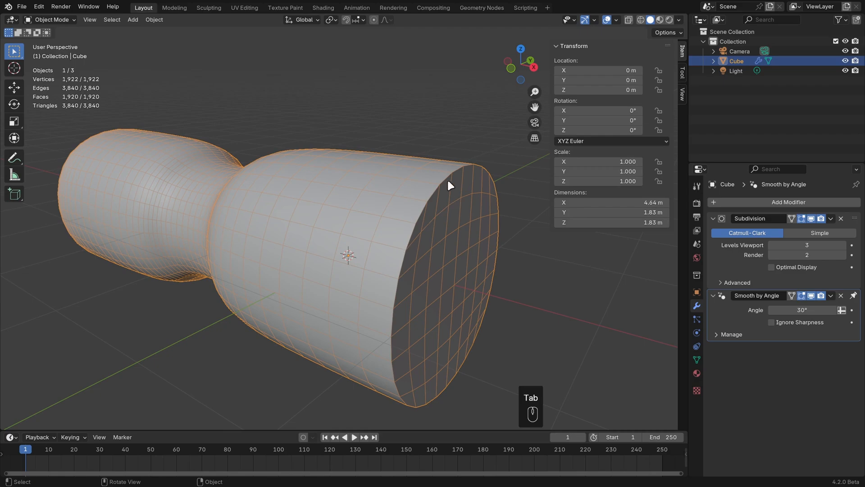
{"action": "middle_click_drag", "start_coordinate": [448, 182], "coordinate": [514, 305]}
{"action": "left_click", "coordinate": [542, 310]}
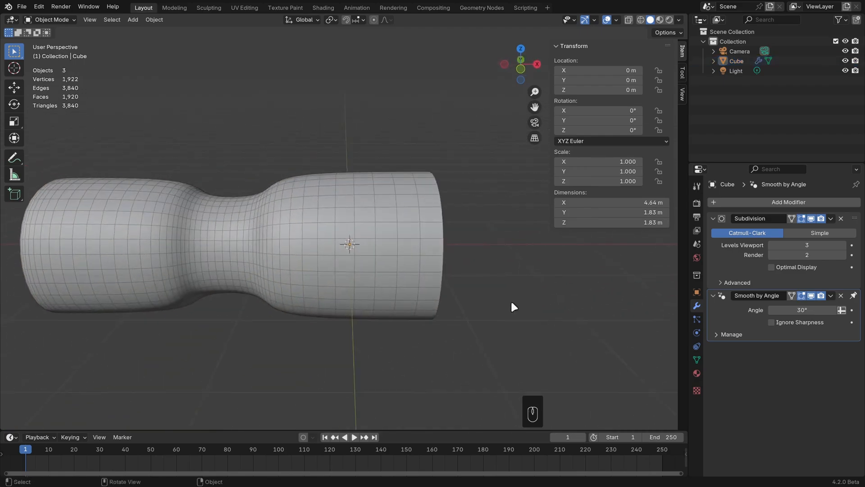
{"action": "middle_click_drag", "start_coordinate": [349, 254], "coordinate": [439, 199]}
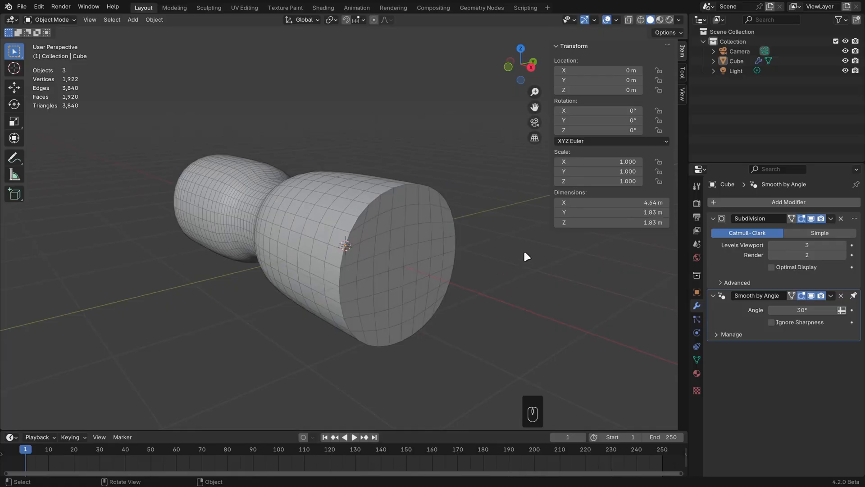
Step: Try a Bevel modifier placed after the Subdivision modifier on the cube, and remove it again
{"action": "left_click", "coordinate": [783, 202]}
{"action": "type", "text": "bev"}
{"action": "key", "text": "Return"}
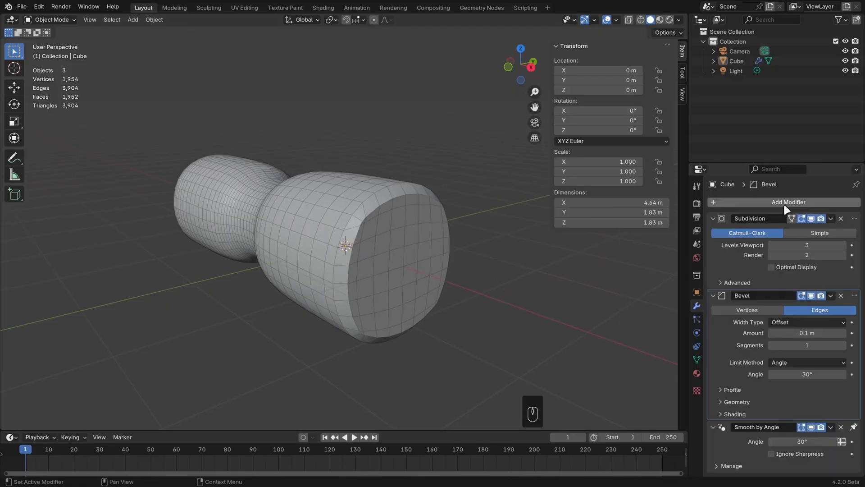
{"action": "left_click", "coordinate": [841, 296]}
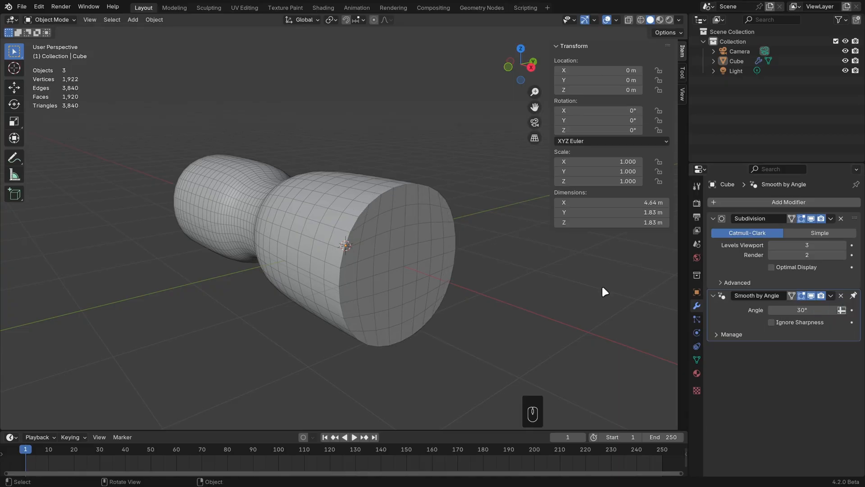
Step: Reopen the cube in Edit Mode and set the creased end face's Mean Vertex Crease to 1.00
{"action": "left_click", "coordinate": [411, 254]}
{"action": "key", "text": "Tab"}
{"action": "middle_click_drag", "start_coordinate": [479, 315], "coordinate": [495, 255]}
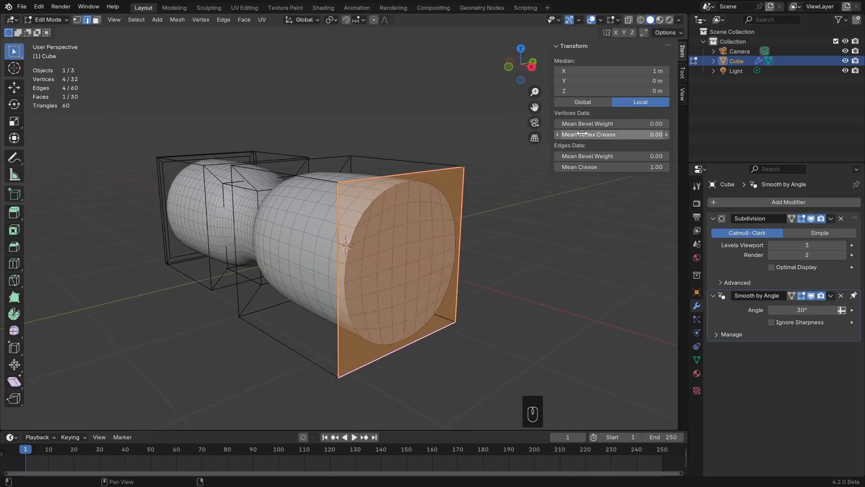
{"action": "left_click_drag", "start_coordinate": [581, 134], "coordinate": [630, 135]}
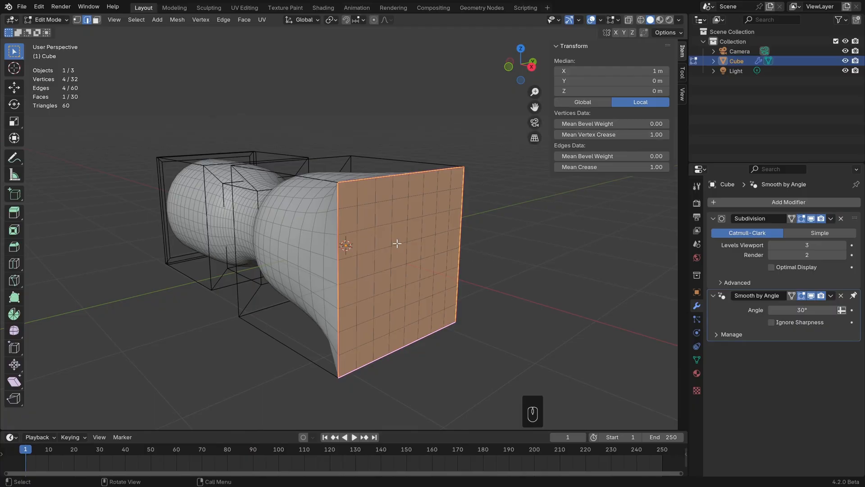
{"action": "middle_click_drag", "start_coordinate": [397, 243], "coordinate": [387, 260]}
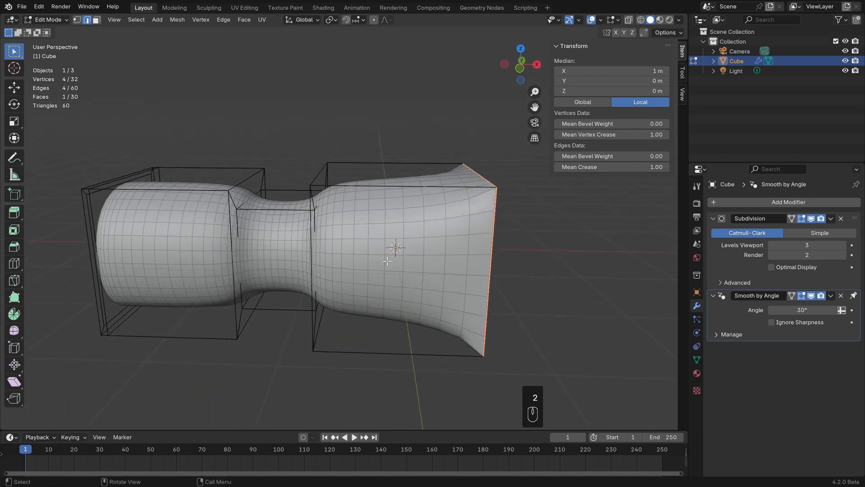
Step: Select the edge loop where the creased block meets the narrow neck and set its Mean Vertex Crease to 1.00
{"action": "left_click", "coordinate": [317, 264], "text": "alt"}
{"action": "middle_click_drag", "start_coordinate": [318, 264], "coordinate": [409, 273]}
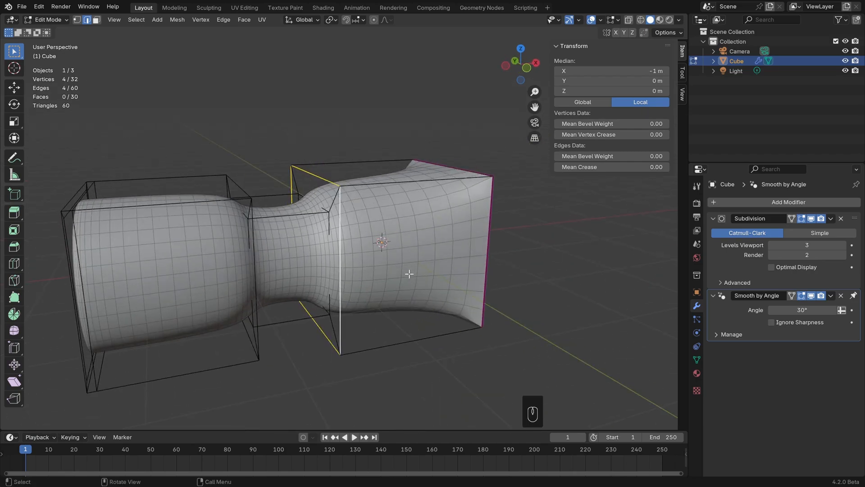
{"action": "left_click_drag", "start_coordinate": [584, 135], "coordinate": [588, 140]}
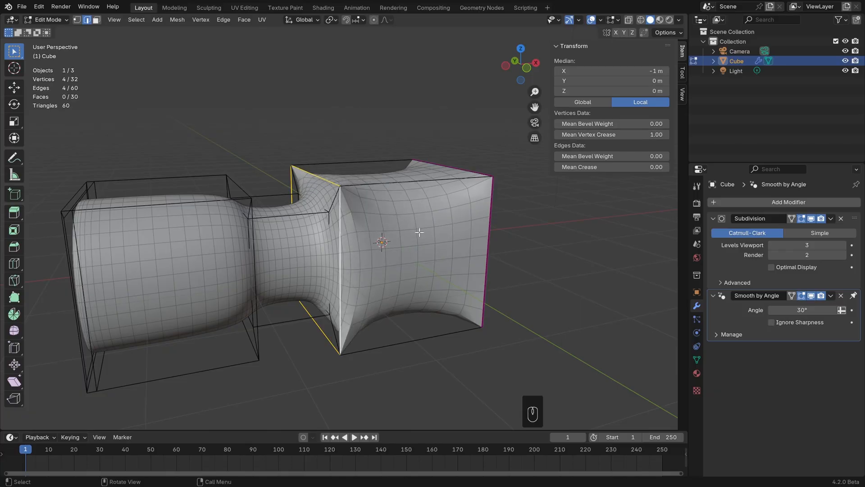
{"action": "middle_click_drag", "start_coordinate": [417, 231], "coordinate": [392, 232]}
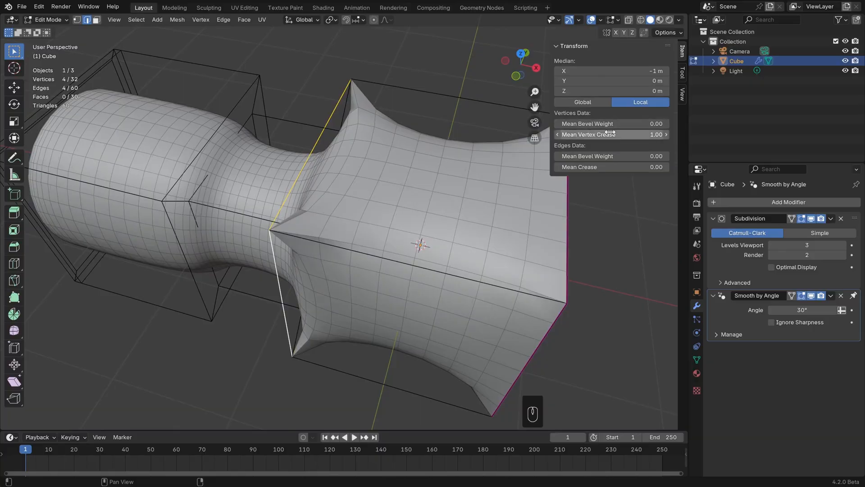
{"action": "mouse_move", "coordinate": [587, 135]}
{"action": "left_mouse_down"}
{"action": "mouse_move", "coordinate": [561, 135]}
{"action": "mouse_move", "coordinate": [587, 135]}
{"action": "left_mouse_up"}
{"action": "middle_click_drag", "start_coordinate": [355, 253], "coordinate": [531, 180]}
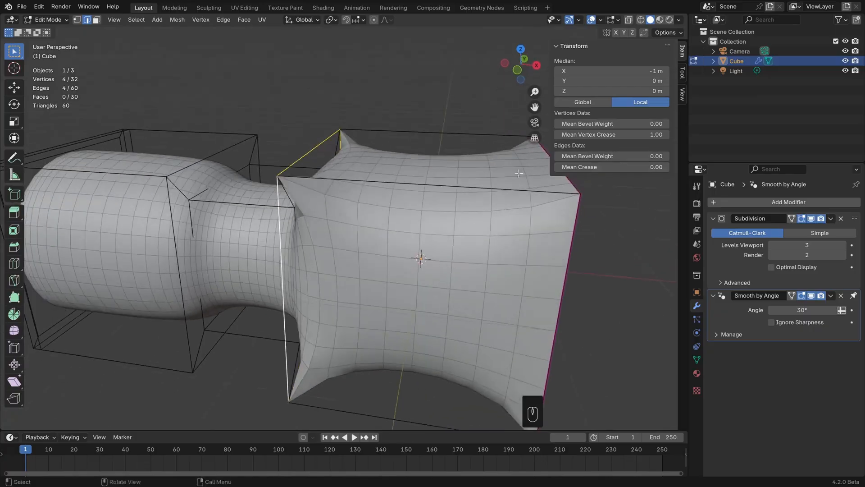
{"action": "mouse_move", "coordinate": [595, 134]}
{"action": "left_mouse_down"}
{"action": "mouse_move", "coordinate": [572, 134]}
{"action": "mouse_move", "coordinate": [595, 134]}
{"action": "left_mouse_up"}
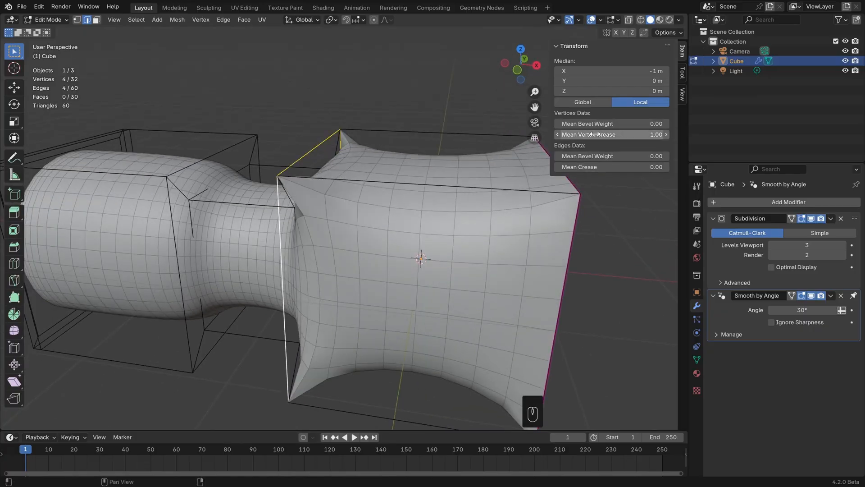
Step: Check the shape at Subdivision viewport level 5, restore level 3, and undo the edge loop's vertex crease
{"action": "left_click", "coordinate": [843, 245]}
{"action": "left_click", "coordinate": [843, 245]}
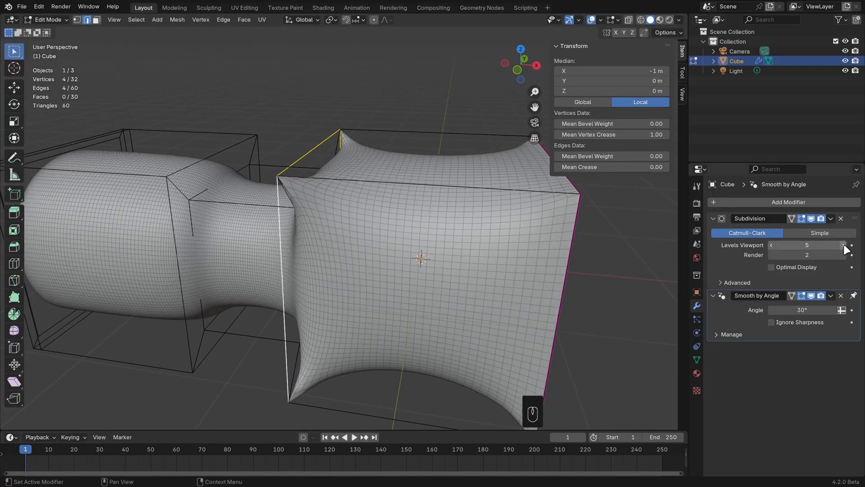
{"action": "left_click", "coordinate": [770, 245]}
{"action": "left_click", "coordinate": [770, 245]}
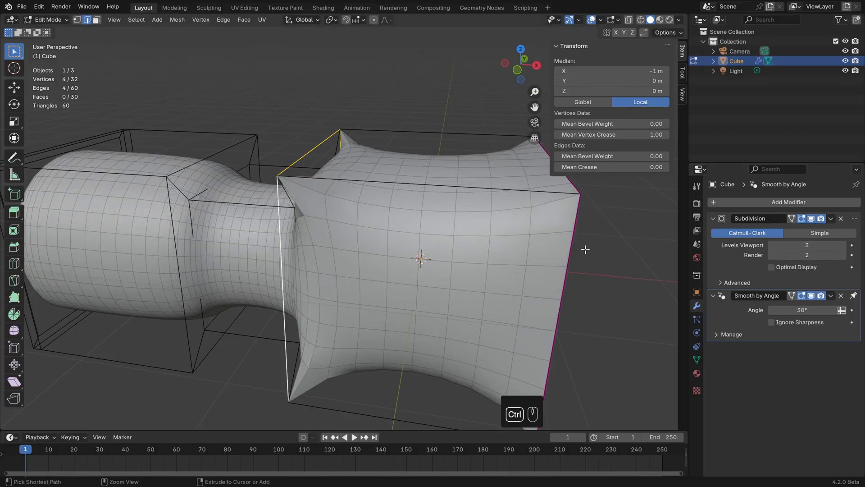
{"action": "key", "text": "ctrl+z"}
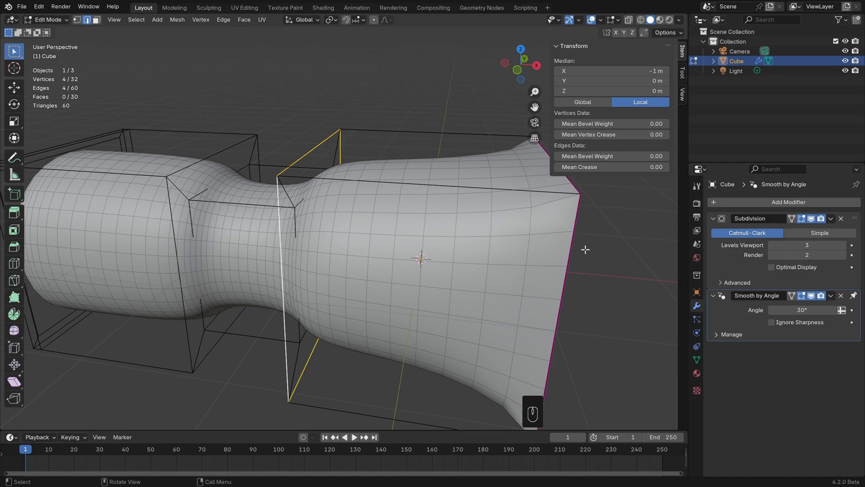
Step: Add a Bevel modifier to the cube and move it above the Subdivision modifier in the stack
{"action": "middle_click_drag", "start_coordinate": [454, 274], "coordinate": [497, 266], "text": "shift"}
{"action": "left_click", "coordinate": [744, 200]}
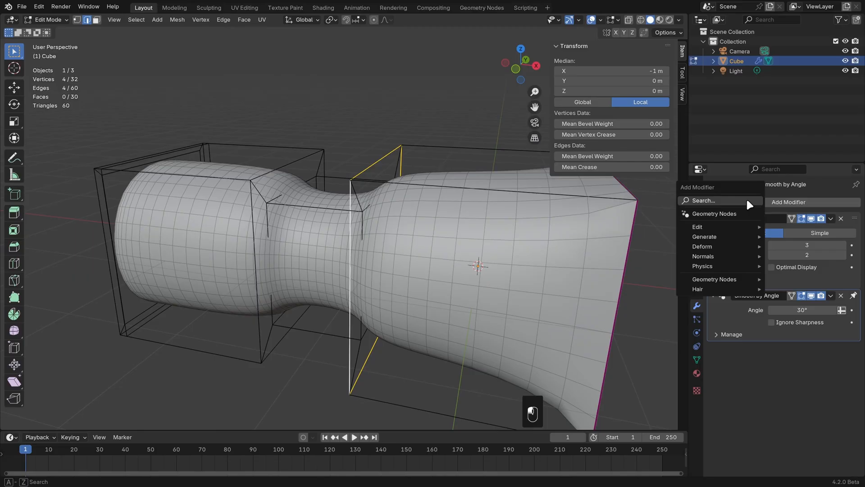
{"action": "type", "text": "be"}
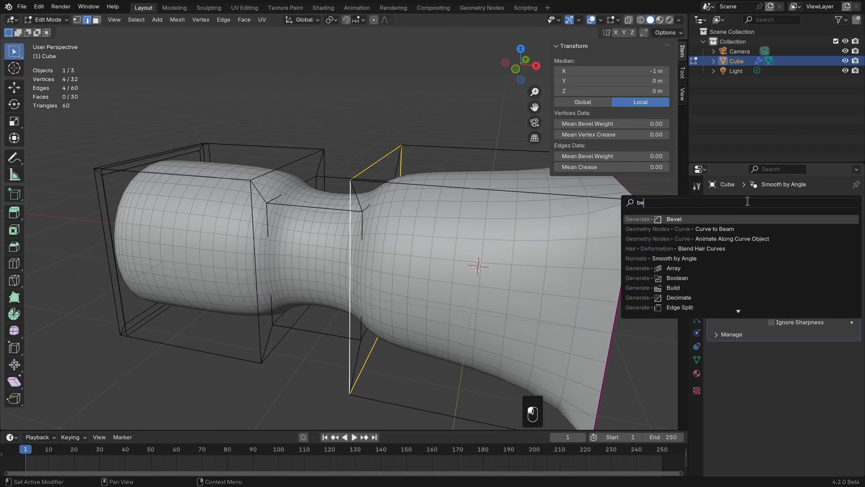
{"action": "key", "text": "Return"}
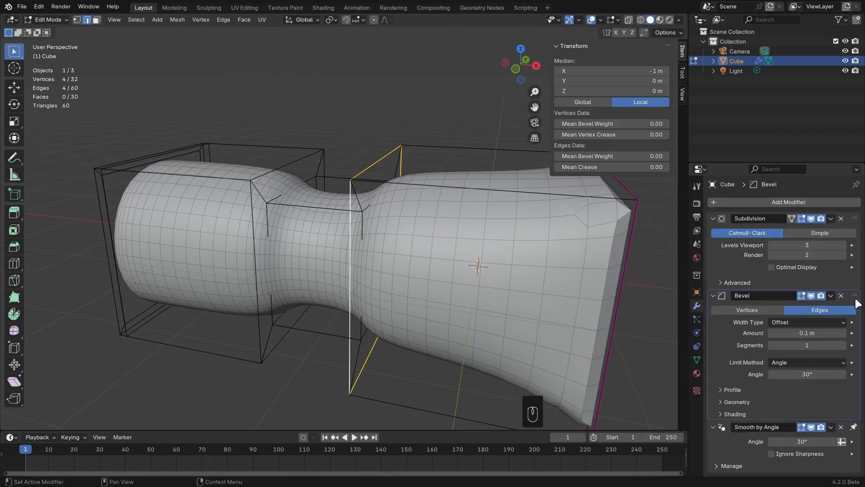
{"action": "left_click_drag", "start_coordinate": [855, 296], "coordinate": [861, 215]}
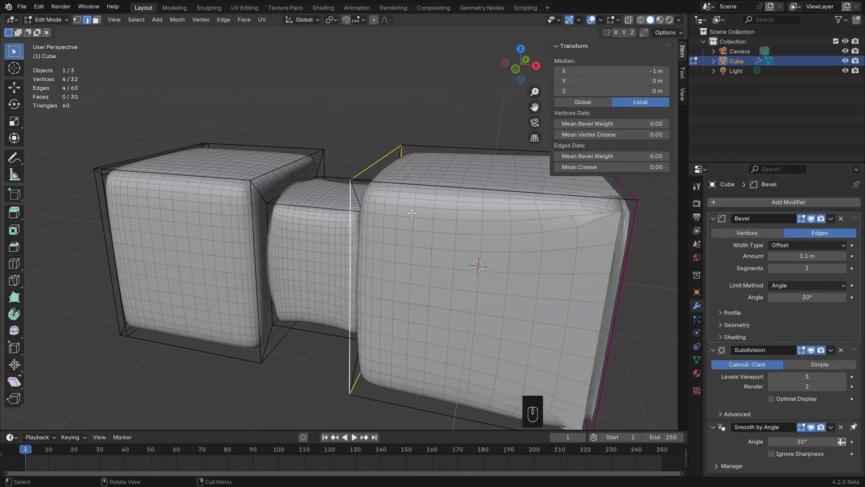
{"action": "middle_click_drag", "start_coordinate": [591, 261], "coordinate": [574, 260], "text": "shift"}
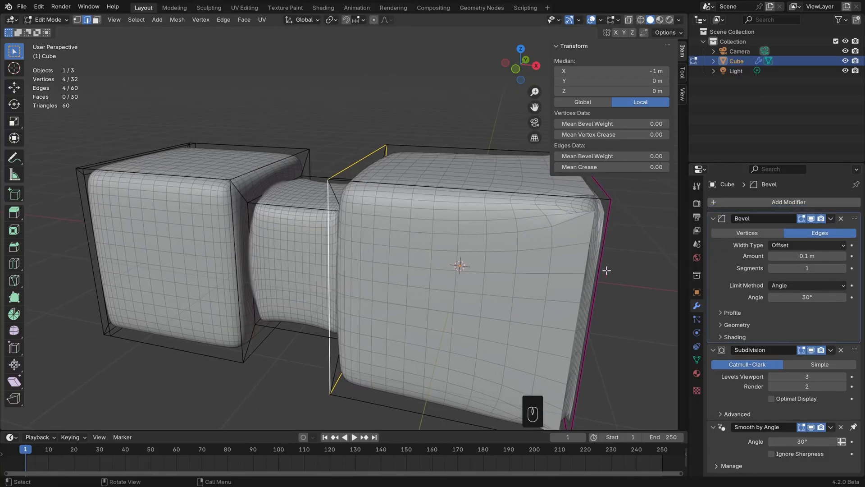
Step: Compare the beveled mesh with the Subdivision modifier hidden and shown in the viewport, from both ends
{"action": "left_click", "coordinate": [814, 350]}
{"action": "middle_click_drag", "start_coordinate": [639, 293], "coordinate": [455, 356]}
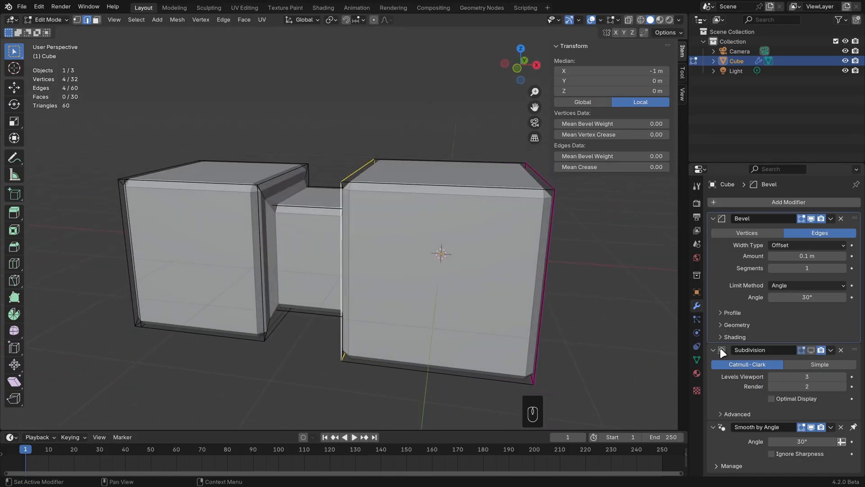
{"action": "left_click", "coordinate": [811, 349]}
{"action": "middle_click_drag", "start_coordinate": [608, 217], "coordinate": [501, 234]}
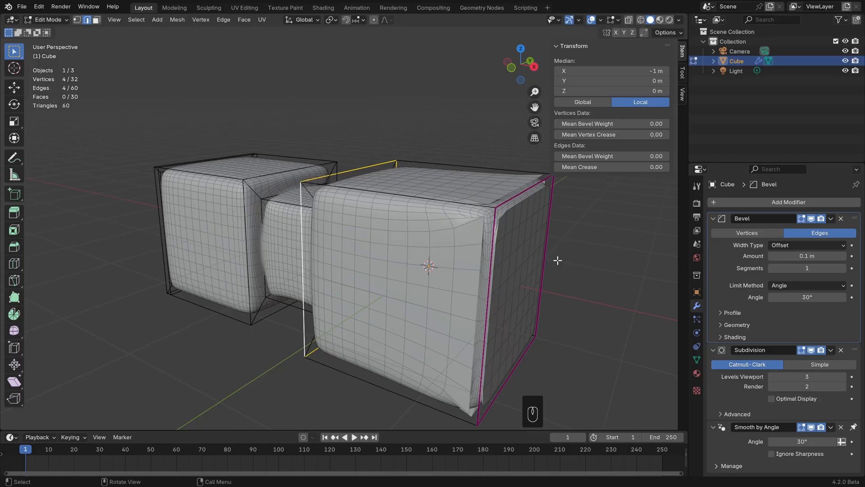
{"action": "middle_click_drag", "start_coordinate": [243, 253], "coordinate": [348, 246]}
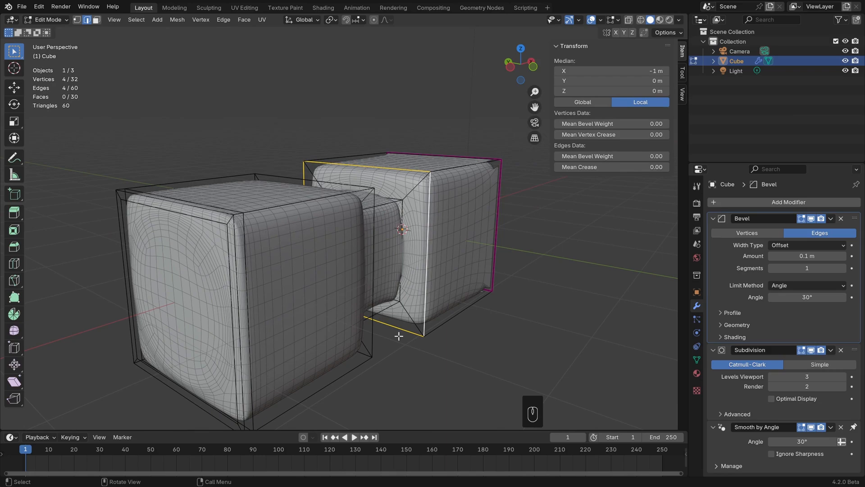
Step: Hide the Subdivision modifier in the viewport and set the Bevel modifier's Segments to 2
{"action": "left_click", "coordinate": [811, 350]}
{"action": "middle_click_drag", "start_coordinate": [509, 284], "coordinate": [463, 287]}
{"action": "left_click", "coordinate": [843, 269]}
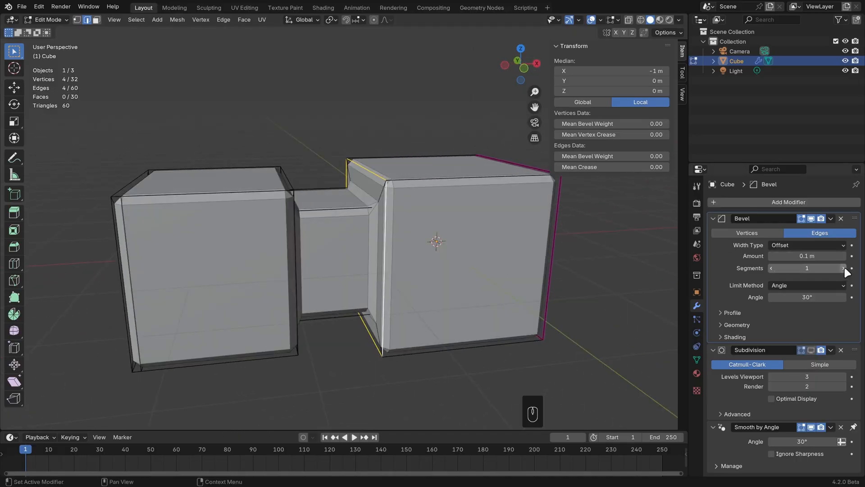
{"action": "middle_click_drag", "start_coordinate": [423, 253], "coordinate": [581, 274], "text": "shift"}
{"action": "scroll", "coordinate": [363, 289], "scroll_direction": "up", "scroll_amount": 1}
{"action": "scroll", "coordinate": [363, 289], "scroll_direction": "up", "scroll_amount": 2}
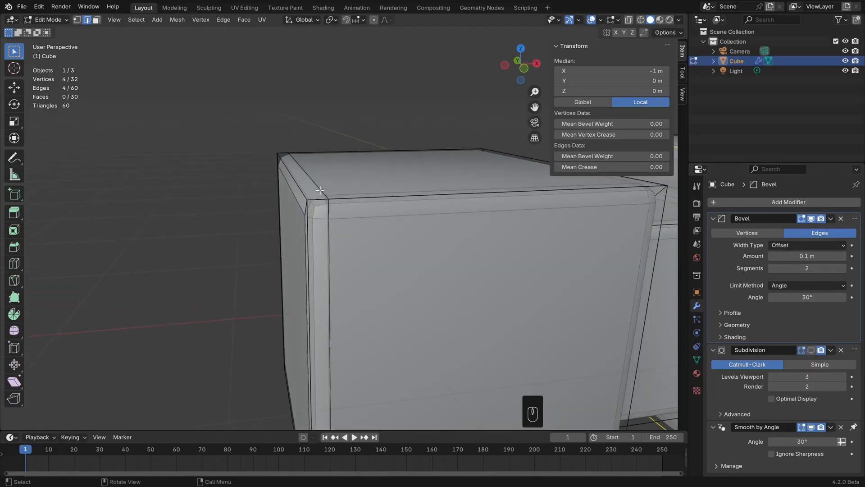
Step: Set the Bevel modifier's profile Shape to 1.00 and compare the mesh with the bevel hidden and shown
{"action": "mouse_move", "coordinate": [320, 189]}
{"action": "middle_mouse_down"}
{"action": "mouse_move", "coordinate": [386, 206]}
{"action": "mouse_move", "coordinate": [317, 194]}
{"action": "middle_mouse_up"}
{"action": "middle_click_drag", "start_coordinate": [505, 217], "coordinate": [334, 208], "text": "shift"}
{"action": "scroll", "coordinate": [377, 229], "scroll_direction": "up", "scroll_amount": 1}
{"action": "scroll", "coordinate": [380, 218], "scroll_direction": "up", "scroll_amount": 1}
{"action": "left_click", "coordinate": [743, 311]}
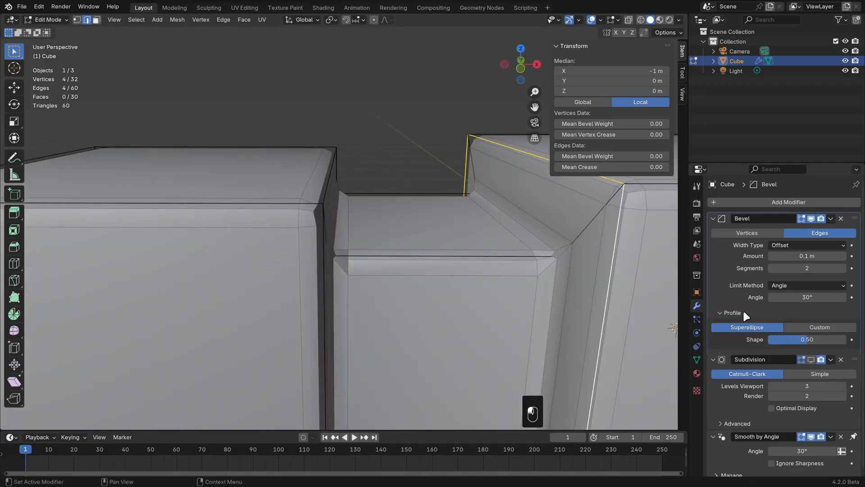
{"action": "left_click_drag", "start_coordinate": [815, 339], "coordinate": [854, 339]}
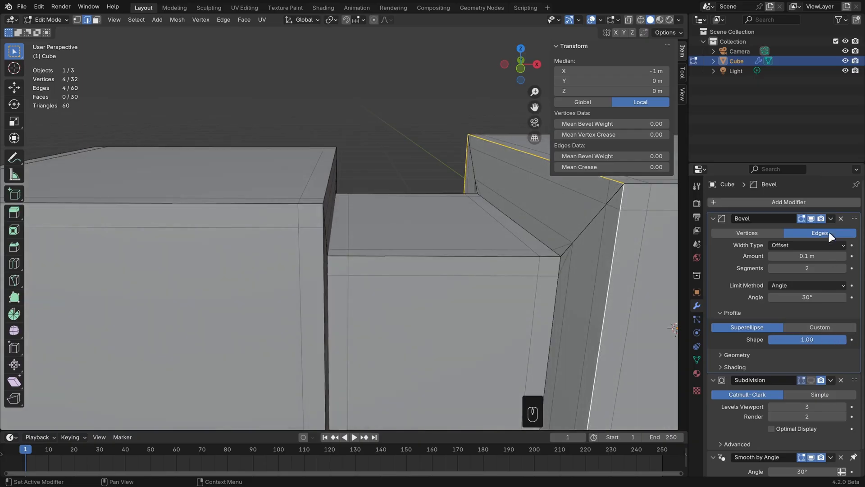
{"action": "left_click", "coordinate": [811, 219]}
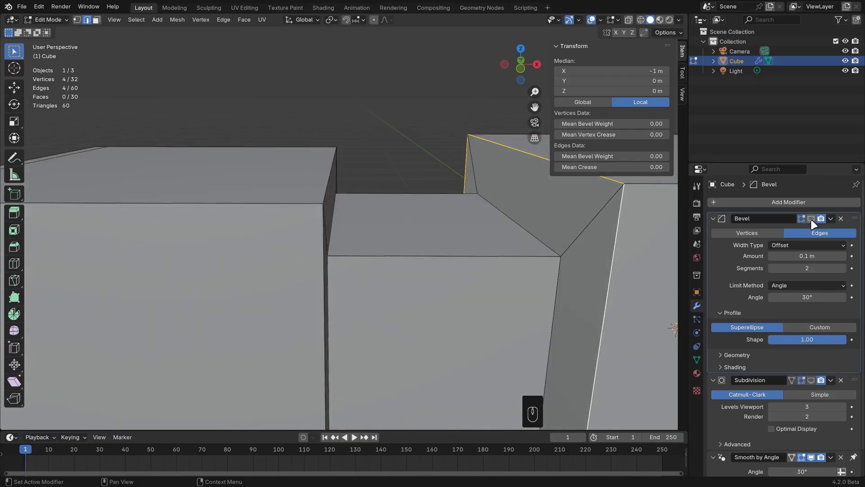
{"action": "left_click", "coordinate": [811, 220]}
{"action": "middle_click_drag", "start_coordinate": [423, 251], "coordinate": [412, 248]}
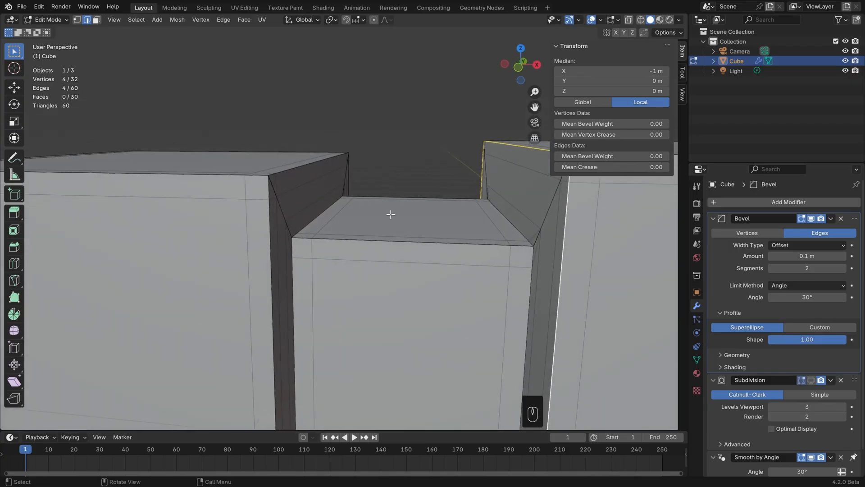
Step: Change the Bevel modifier's Limit Method to Weight and show the Subdivision modifier in the viewport again
{"action": "left_click", "coordinate": [795, 284]}
{"action": "left_click", "coordinate": [792, 318]}
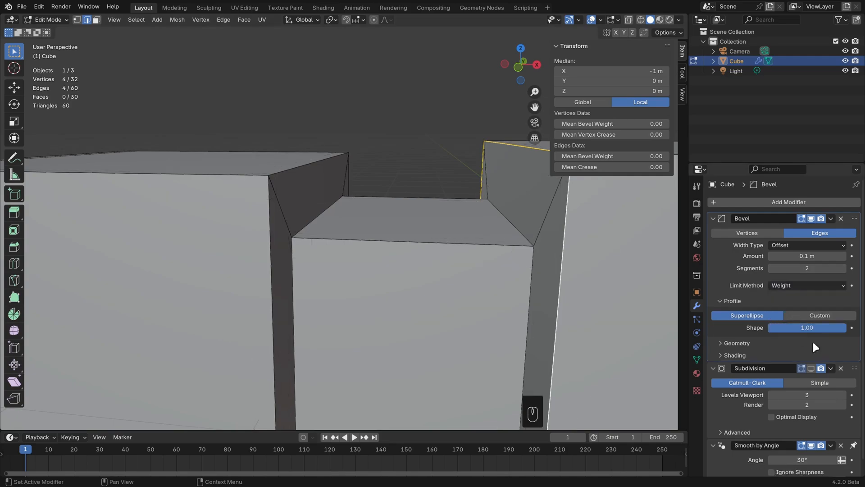
{"action": "left_click", "coordinate": [812, 369]}
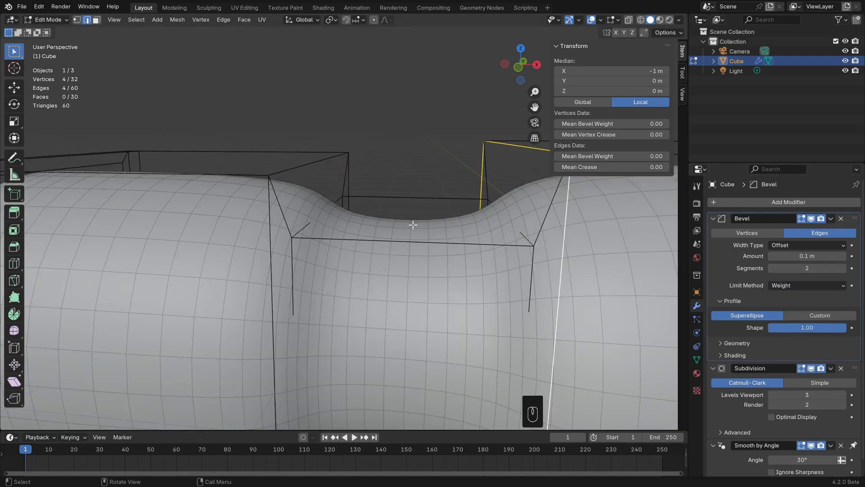
Step: Select the edge loop where the support-looped block meets the neck and set its edge Mean Bevel Weight to 1.00
{"action": "left_click", "coordinate": [318, 163]}
{"action": "left_click", "coordinate": [320, 164], "text": "alt"}
{"action": "scroll", "coordinate": [336, 183], "scroll_direction": "down", "scroll_amount": 2}
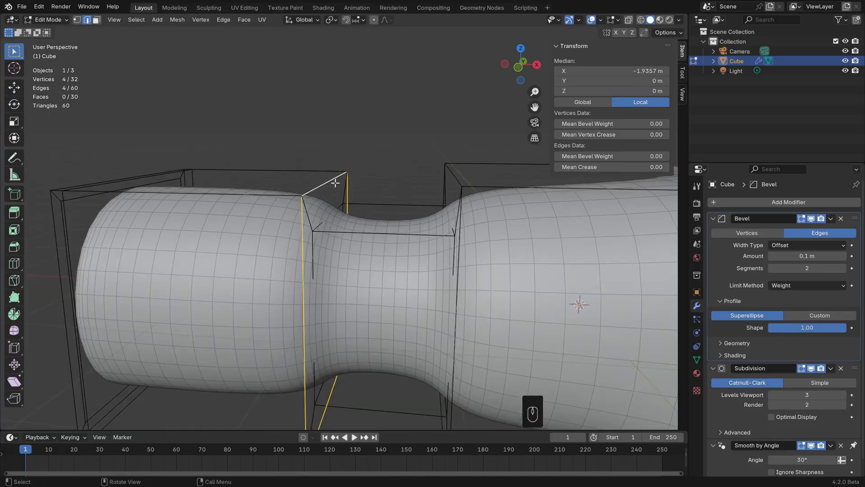
{"action": "middle_click_drag", "start_coordinate": [350, 209], "coordinate": [348, 171]}
{"action": "middle_click_drag", "start_coordinate": [348, 172], "coordinate": [350, 182]}
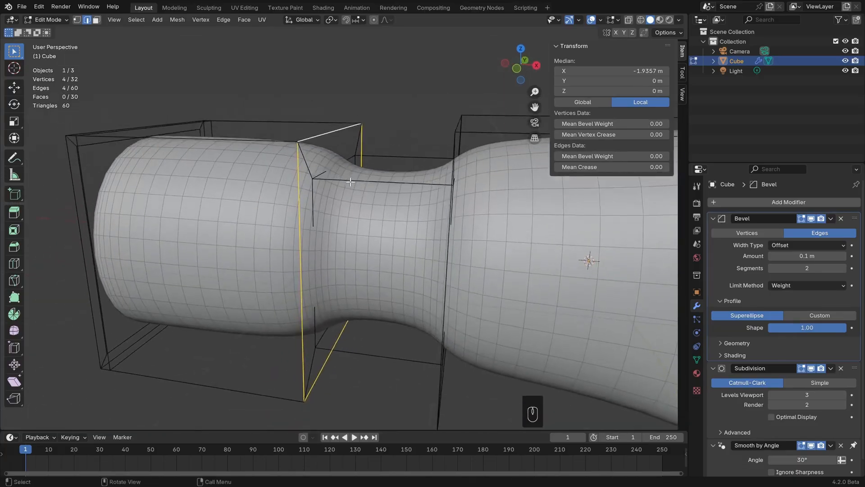
{"action": "scroll", "coordinate": [350, 182], "scroll_direction": "up", "scroll_amount": 1}
{"action": "middle_click_drag", "start_coordinate": [450, 167], "coordinate": [444, 172]}
{"action": "left_click_drag", "start_coordinate": [603, 156], "coordinate": [662, 156]}
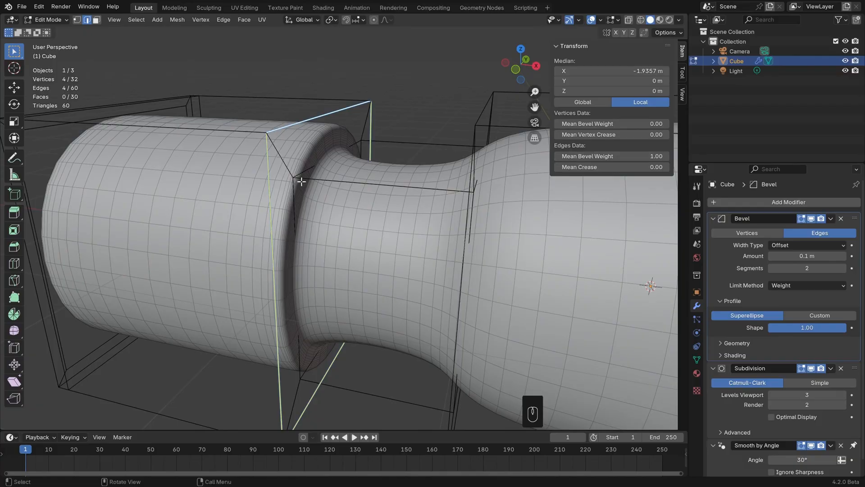
Step: Try to move the upper edge of the bevel-weighted loop on the support-looped block
{"action": "middle_click_drag", "start_coordinate": [299, 184], "coordinate": [360, 172]}
{"action": "key", "text": "alt+a"}
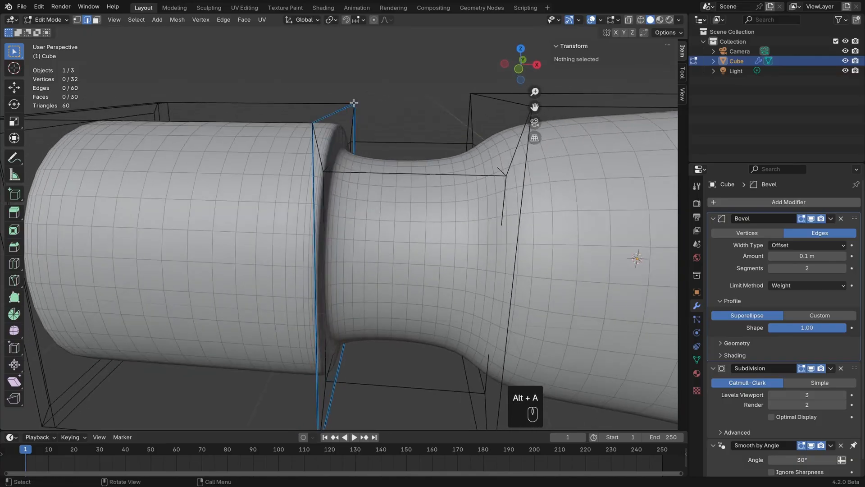
{"action": "left_click", "coordinate": [348, 110]}
{"action": "middle_click_drag", "start_coordinate": [361, 123], "coordinate": [385, 126]}
{"action": "key", "text": "g"}
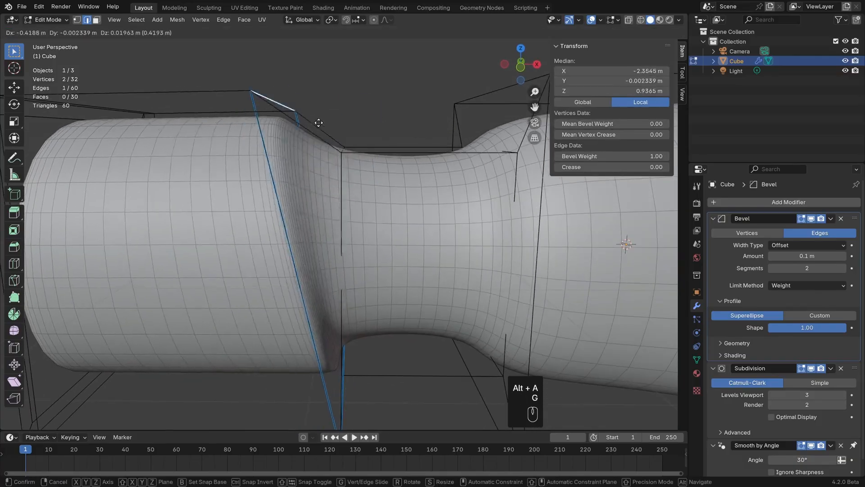
{"action": "right_click", "coordinate": [370, 95]}
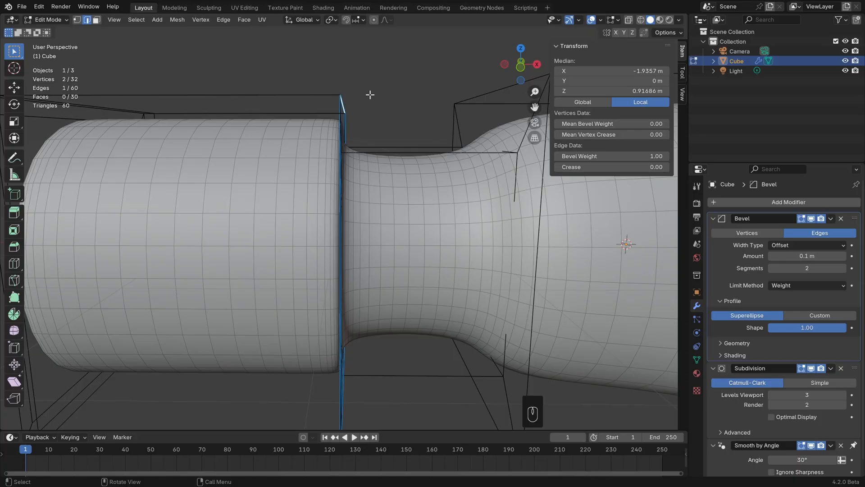
Step: Select the inner edge loop where the neck starts, set its Mean Bevel Weight to 1.00, and reduce it to 0.20
{"action": "middle_click_drag", "start_coordinate": [370, 95], "coordinate": [338, 146]}
{"action": "left_click", "coordinate": [331, 151], "text": "alt"}
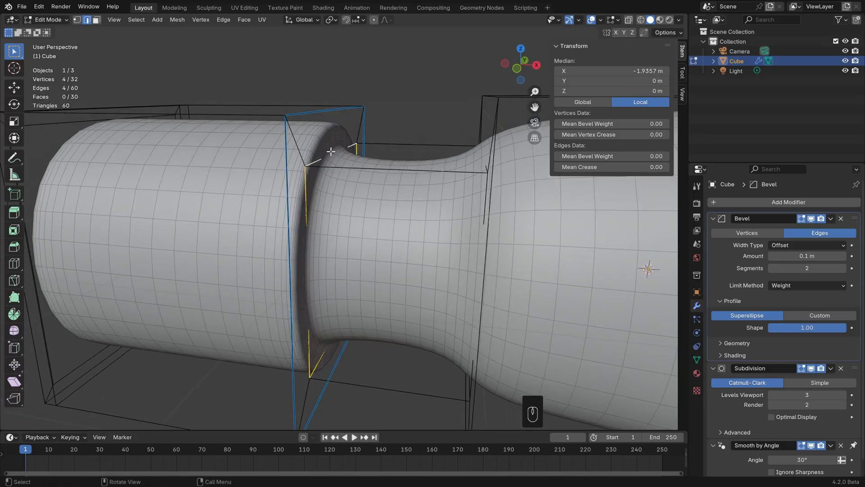
{"action": "left_click", "coordinate": [613, 156]}
{"action": "type", "text": "1"}
{"action": "key", "text": "Return"}
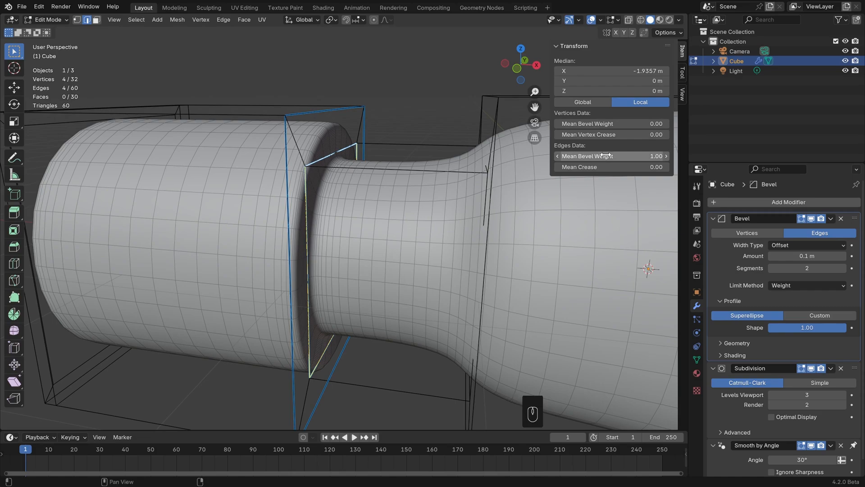
{"action": "left_click_drag", "start_coordinate": [613, 156], "coordinate": [570, 156]}
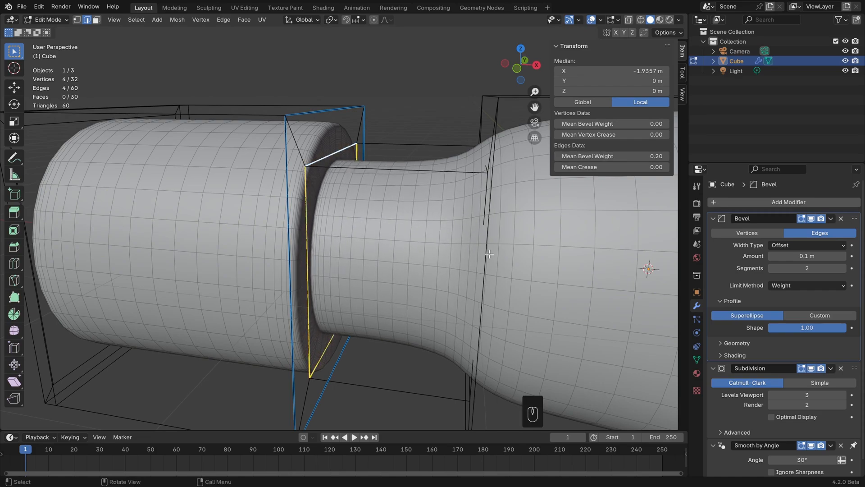
Step: Remove the Smooth by Angle modifier from the Cube
{"action": "scroll", "coordinate": [548, 225], "scroll_direction": "down", "scroll_amount": 5}
{"action": "middle_click_drag", "start_coordinate": [537, 249], "coordinate": [462, 257], "text": "shift"}
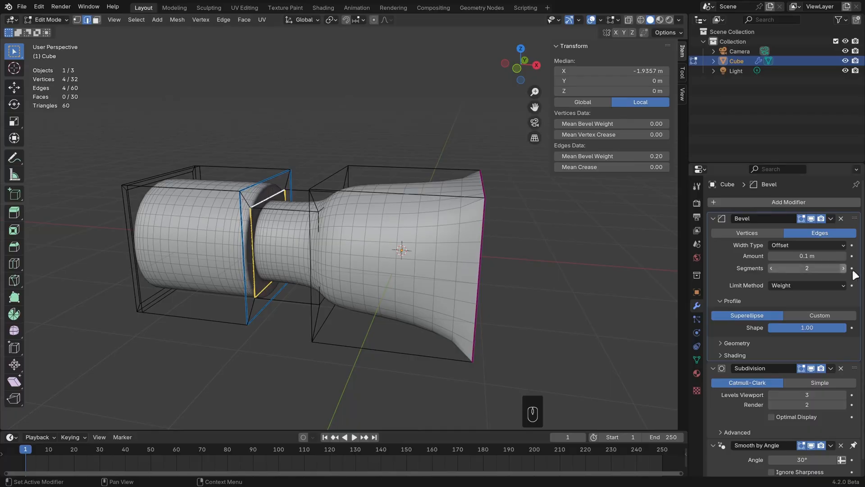
{"action": "scroll", "coordinate": [747, 318], "scroll_direction": "down", "scroll_amount": 1}
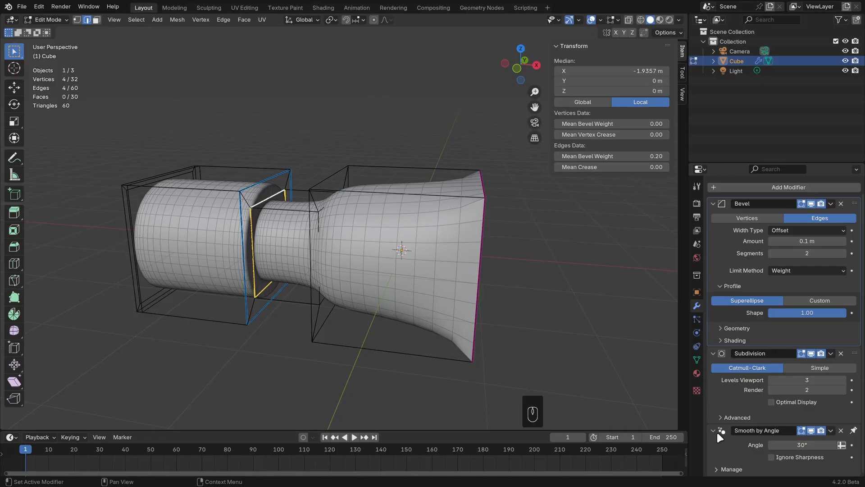
{"action": "left_click", "coordinate": [841, 431]}
Step: Mark the four creased edges around the flared square end as sharp and view the shading in Object Mode
{"action": "middle_click_drag", "start_coordinate": [523, 333], "coordinate": [503, 334]}
{"action": "left_click", "coordinate": [415, 288], "text": "alt"}
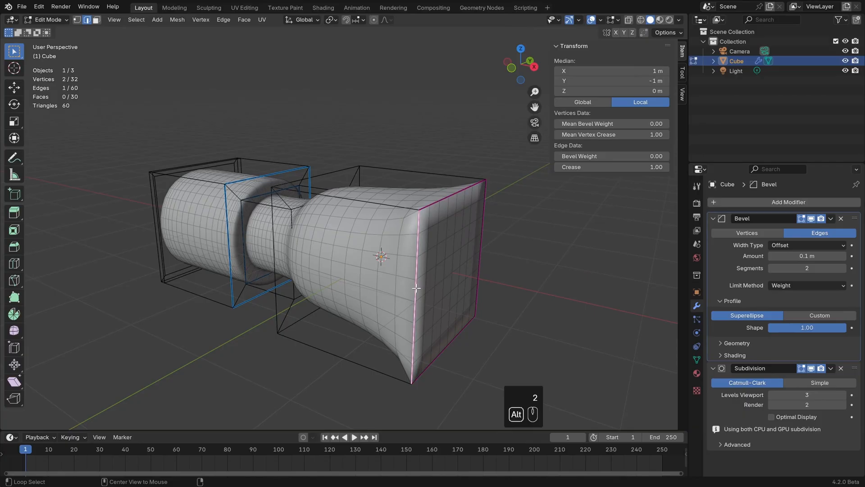
{"action": "left_click", "coordinate": [445, 200], "text": "alt+shift"}
{"action": "left_click", "coordinate": [483, 206], "text": "alt+shift"}
{"action": "left_click", "coordinate": [456, 337], "text": "alt+shift"}
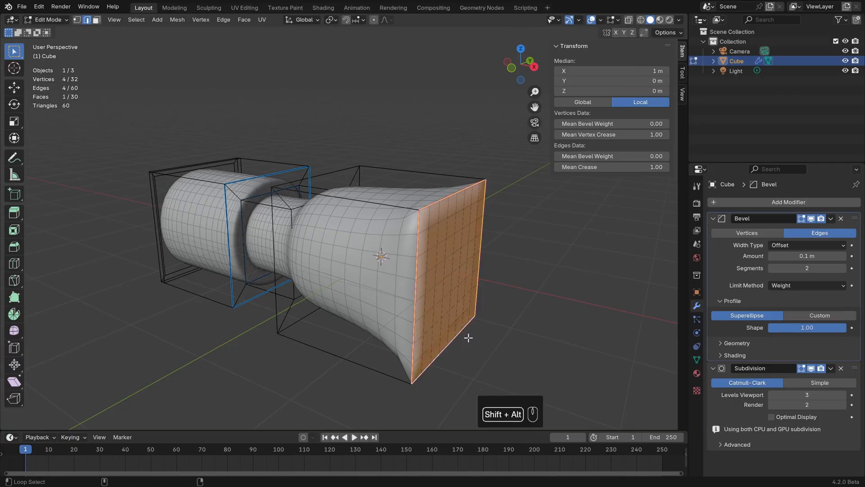
{"action": "key", "text": "ctrl+e"}
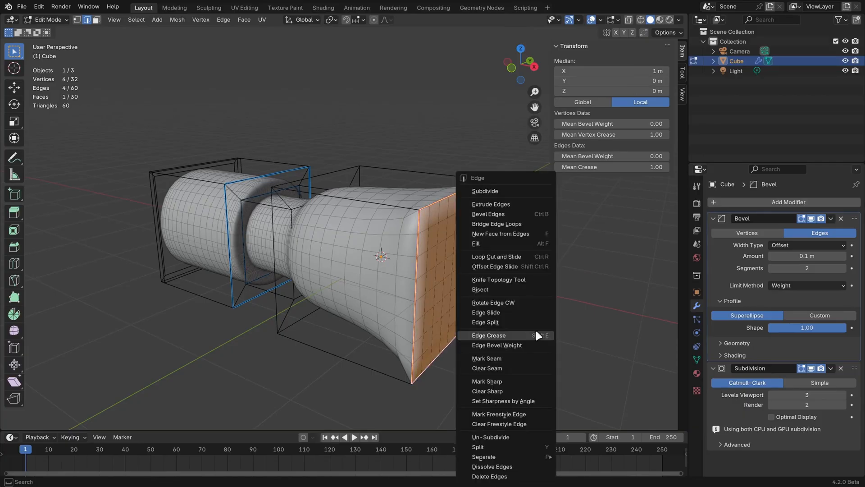
{"action": "left_click", "coordinate": [517, 381]}
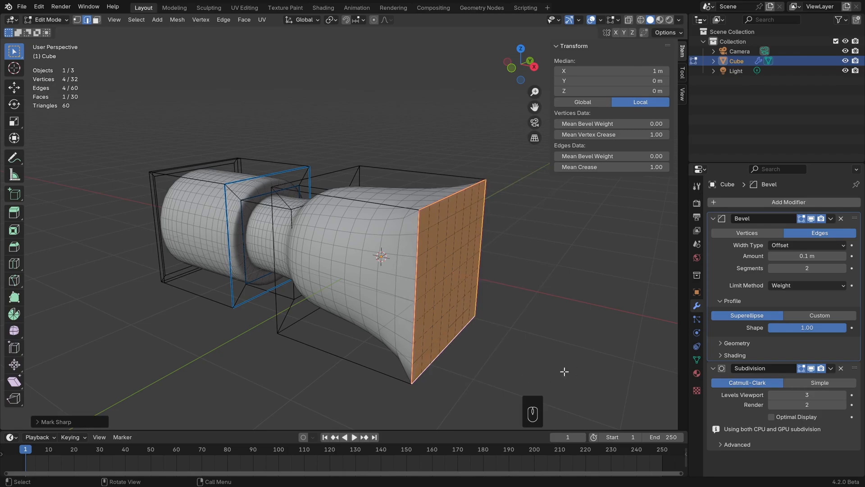
{"action": "key", "text": "Tab"}
{"action": "middle_click_drag", "start_coordinate": [464, 363], "coordinate": [480, 357]}
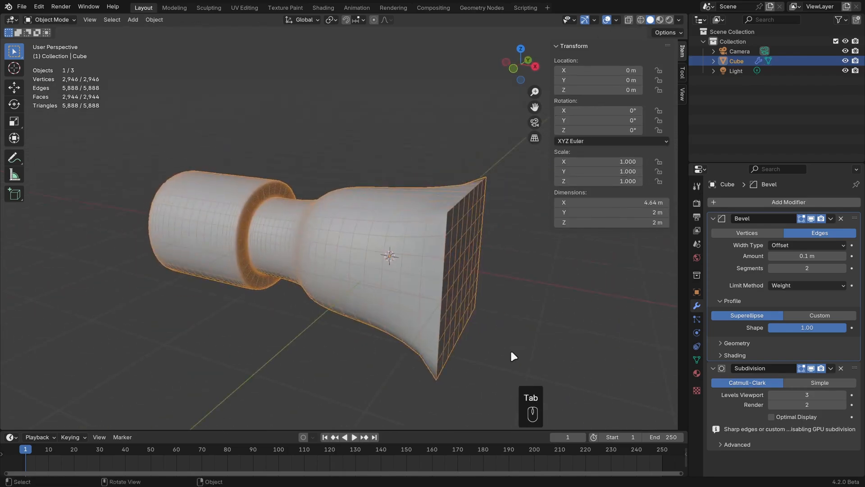
Step: In Edit Mode, select one creased edge of the square end, select all edges with similar Crease, and expand the operation's settings
{"action": "key", "text": "Tab"}
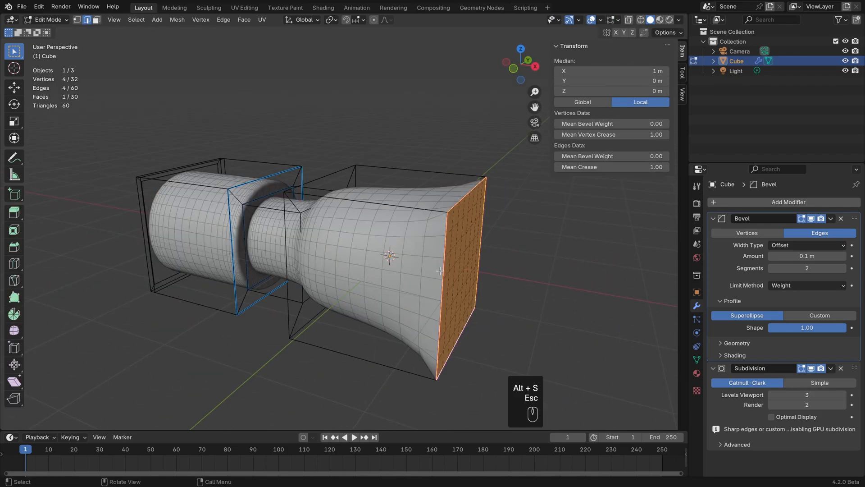
{"action": "left_click", "coordinate": [440, 271]}
{"action": "middle_click_drag", "start_coordinate": [538, 285], "coordinate": [524, 287]}
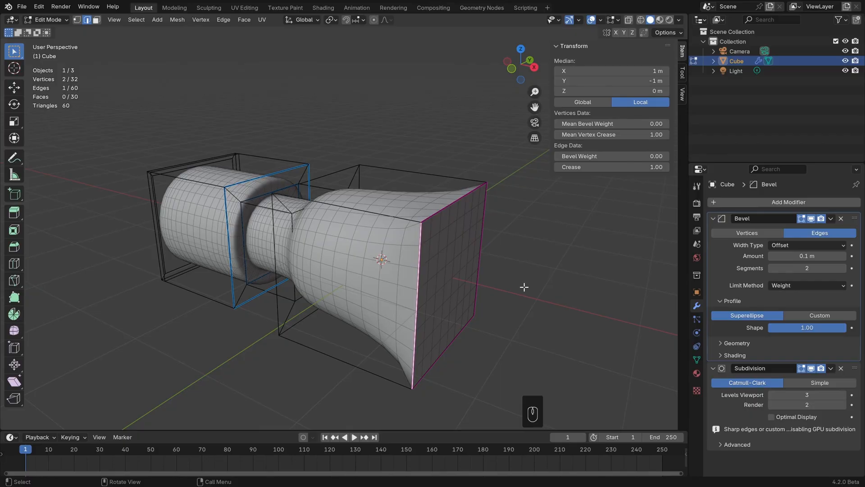
{"action": "left_click", "coordinate": [144, 20]}
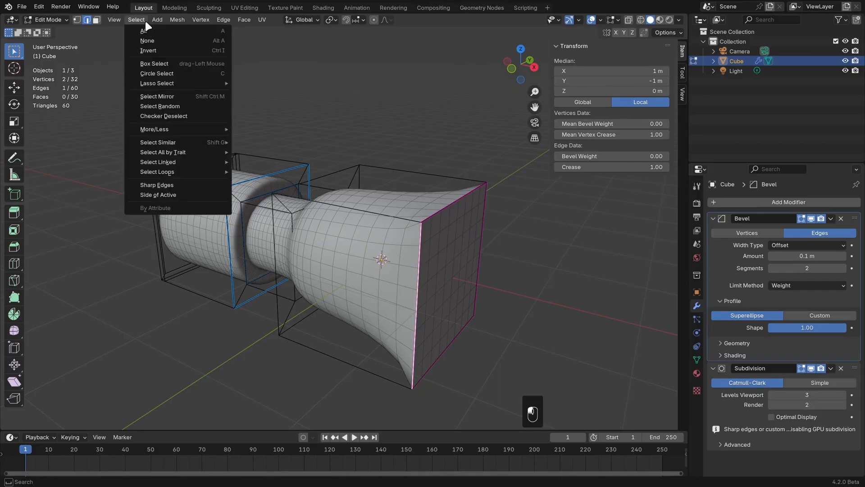
{"action": "mouse_move", "coordinate": [183, 144]}
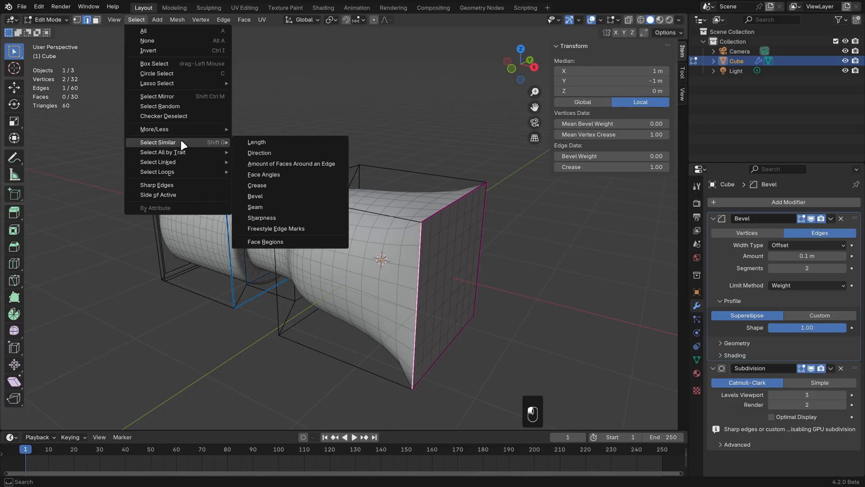
{"action": "left_click", "coordinate": [261, 183]}
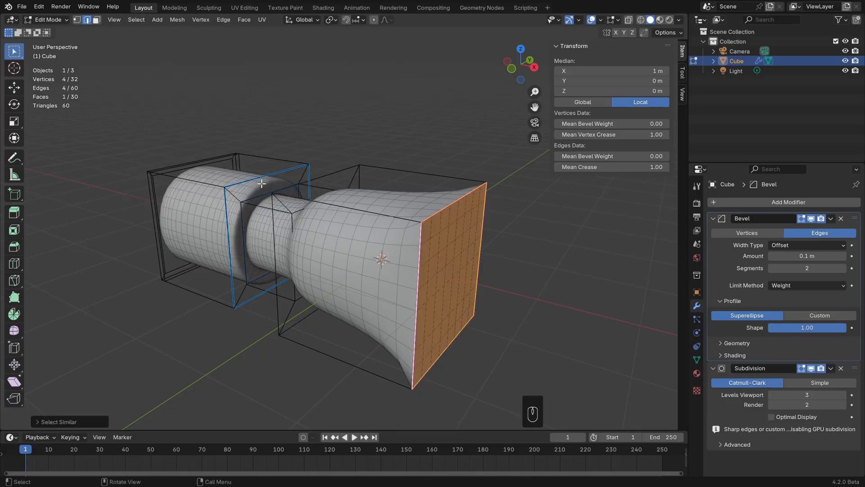
{"action": "left_click", "coordinate": [45, 421]}
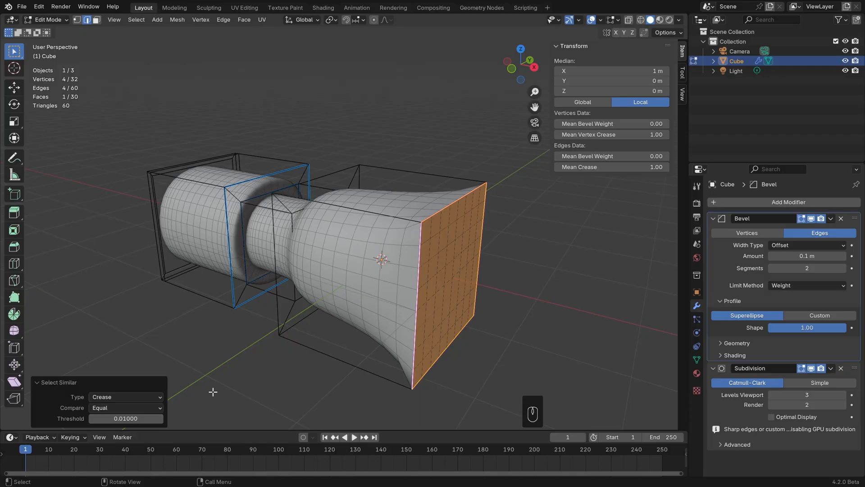
Step: Examine the subdivided shape from several sides, comparing it in Edit Mode and Object Mode
{"action": "middle_click_drag", "start_coordinate": [327, 319], "coordinate": [425, 321]}
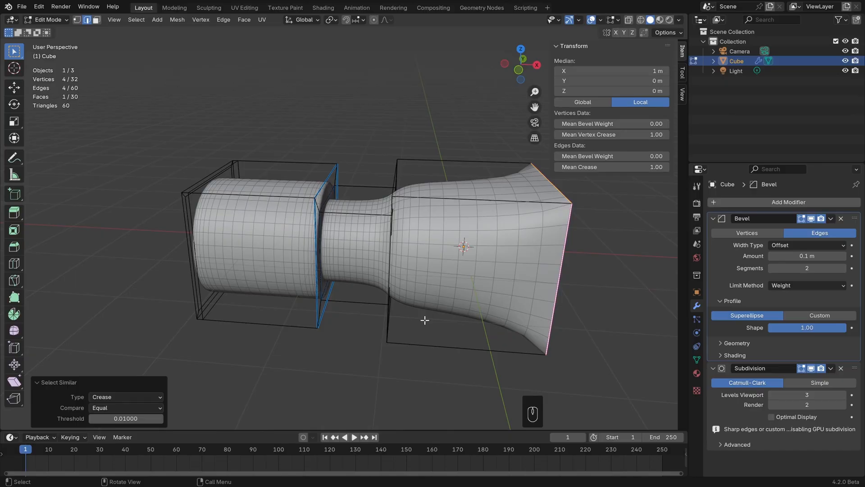
{"action": "middle_click_drag", "start_coordinate": [424, 320], "coordinate": [388, 294]}
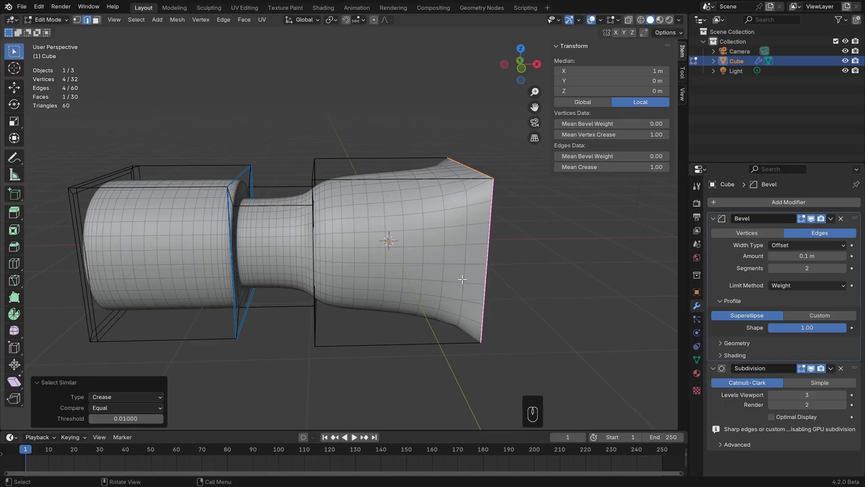
{"action": "middle_click_drag", "start_coordinate": [462, 279], "coordinate": [470, 278]}
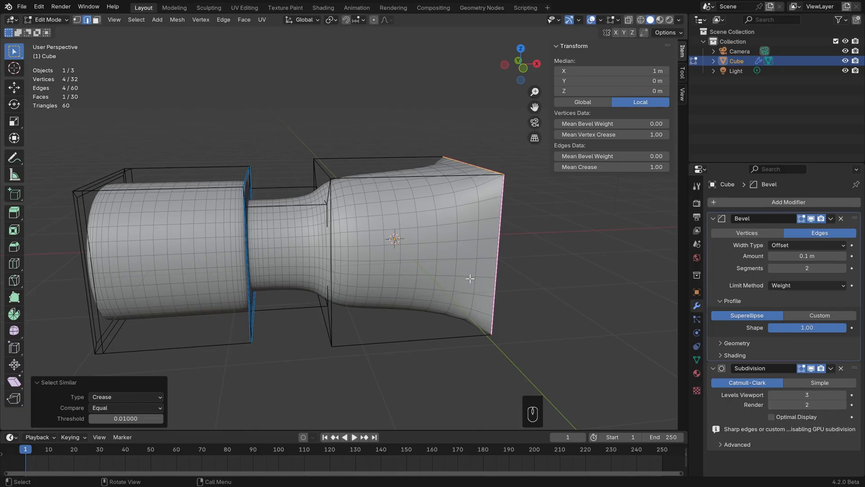
{"action": "key", "text": "Tab"}
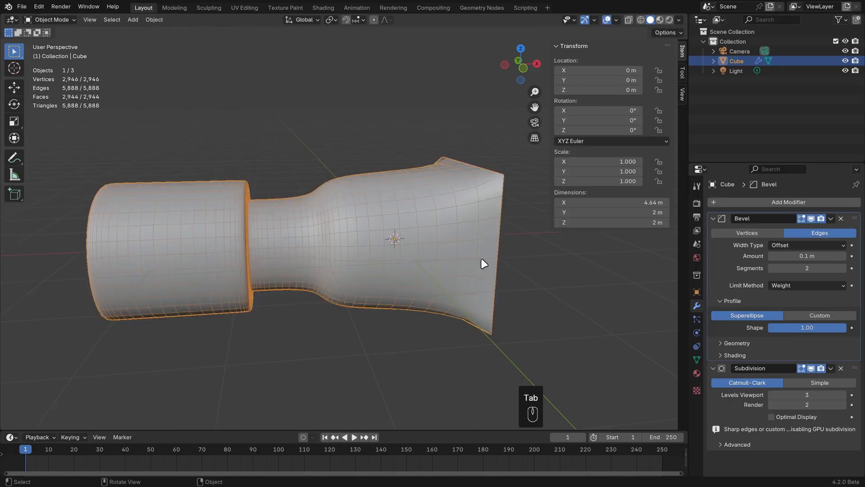
{"action": "scroll", "coordinate": [483, 262], "scroll_direction": "down", "scroll_amount": 2}
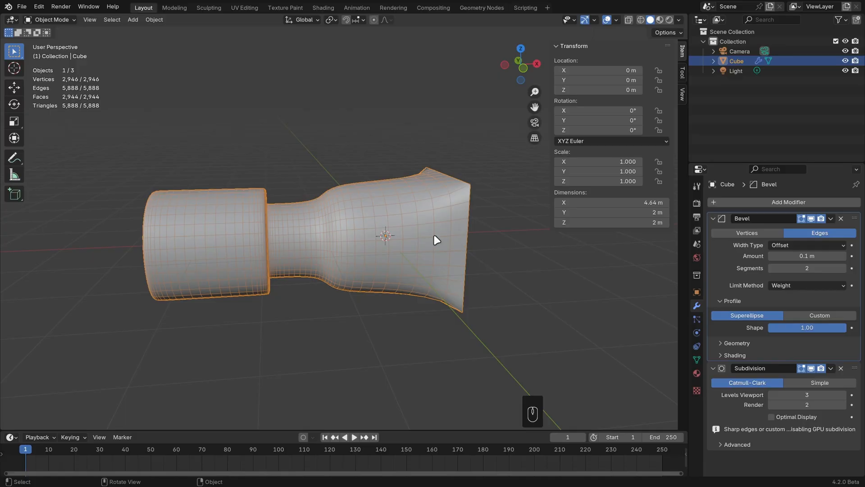
{"action": "middle_click_drag", "start_coordinate": [434, 239], "coordinate": [483, 252], "text": "shift"}
{"action": "key", "text": "Tab"}
{"action": "key", "text": "Tab"}
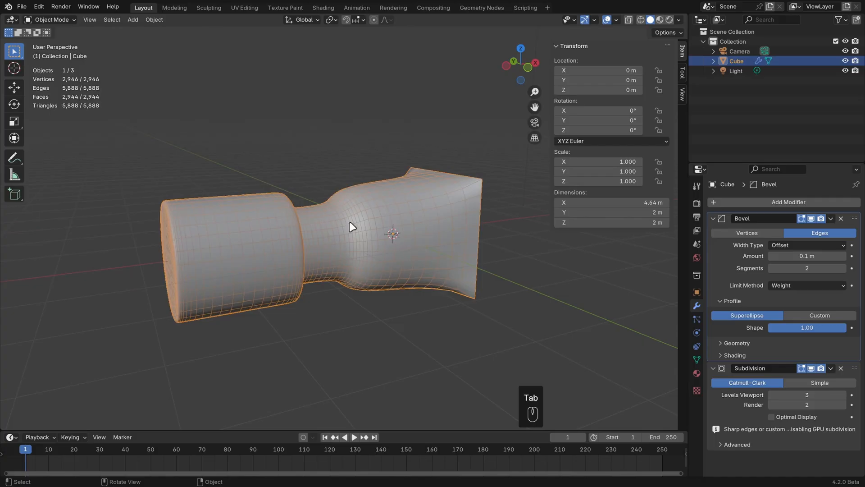
{"action": "middle_click_drag", "start_coordinate": [352, 226], "coordinate": [523, 247]}
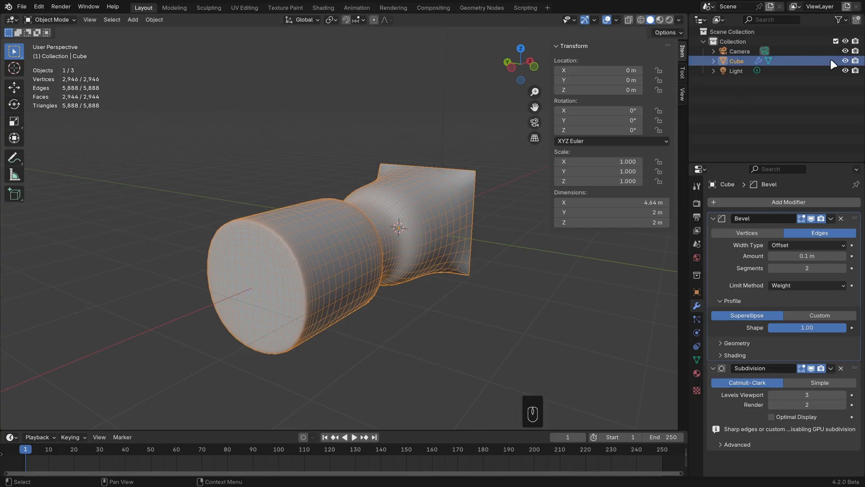
Step: Hide the Cube in the viewport and add a mesh plane
{"action": "left_click", "coordinate": [845, 60]}
{"action": "key", "text": "shift+a"}
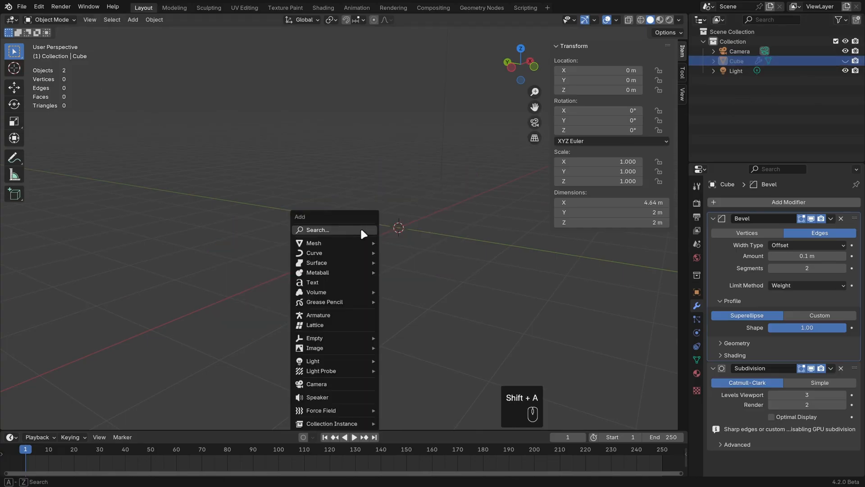
{"action": "mouse_move", "coordinate": [356, 244]}
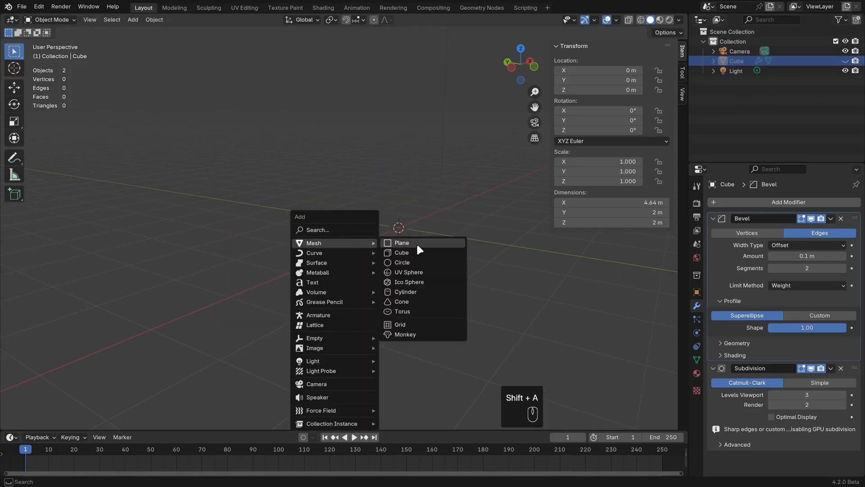
{"action": "left_click", "coordinate": [417, 246]}
Step: In Edit Mode, select the plane's two opposite edges along X and extrude them about 1.44 m upward along Z
{"action": "key", "text": "Tab"}
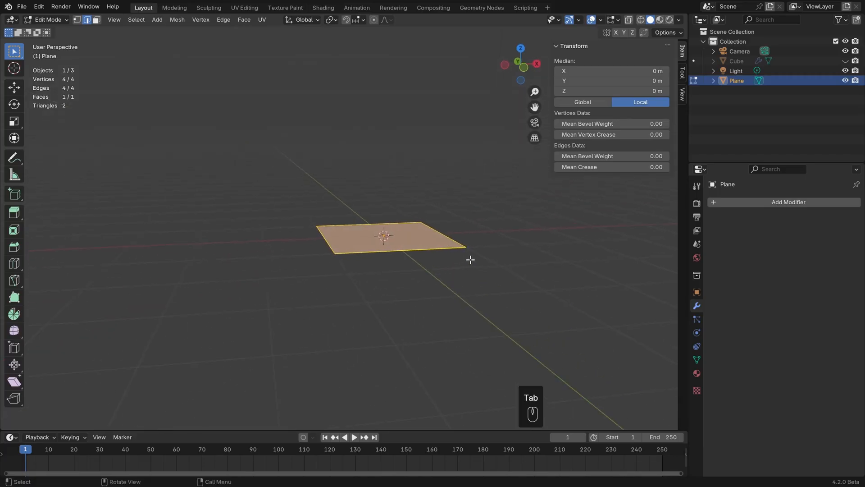
{"action": "key", "text": "2"}
{"action": "left_click", "coordinate": [331, 239]}
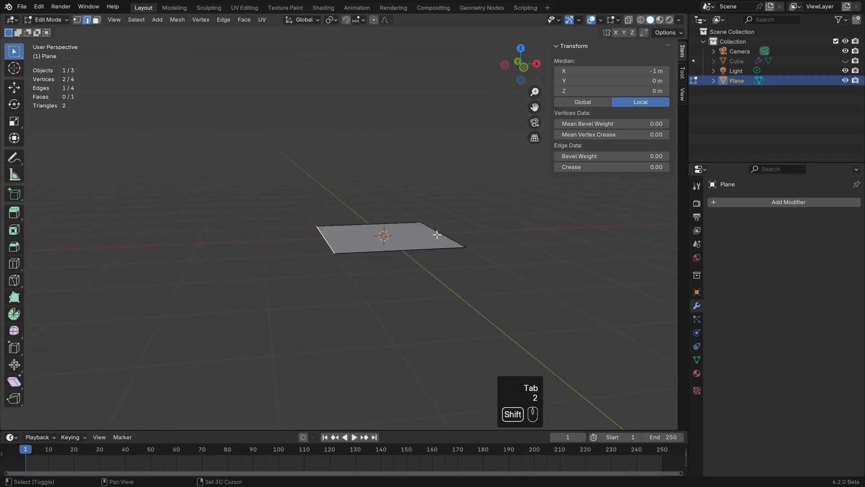
{"action": "left_click", "coordinate": [442, 234], "text": "shift"}
{"action": "key", "text": "KP_1"}
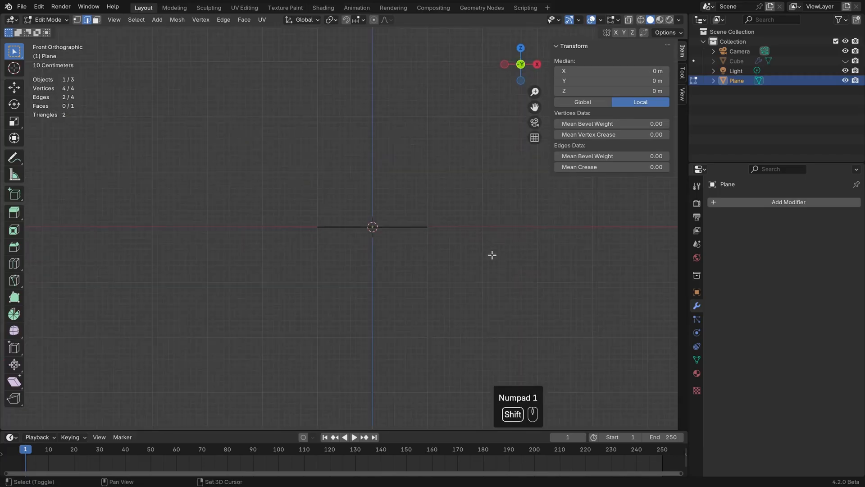
{"action": "key", "text": "e"}
{"action": "key", "text": "z"}
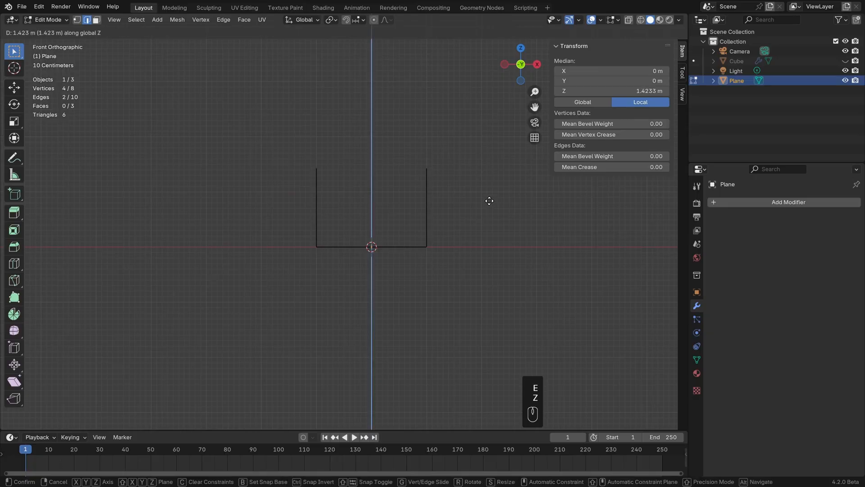
{"action": "left_click", "coordinate": [489, 200]}
Step: Scale the two extruded edges outward by about 2.63, and shrink them along Y by about 0.41
{"action": "key", "text": "s"}
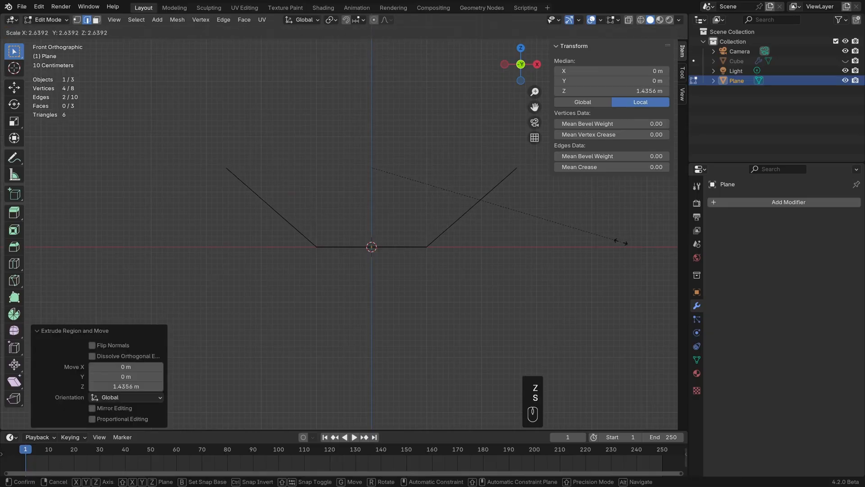
{"action": "left_click", "coordinate": [539, 247]}
{"action": "middle_click_drag", "start_coordinate": [539, 247], "coordinate": [500, 297]}
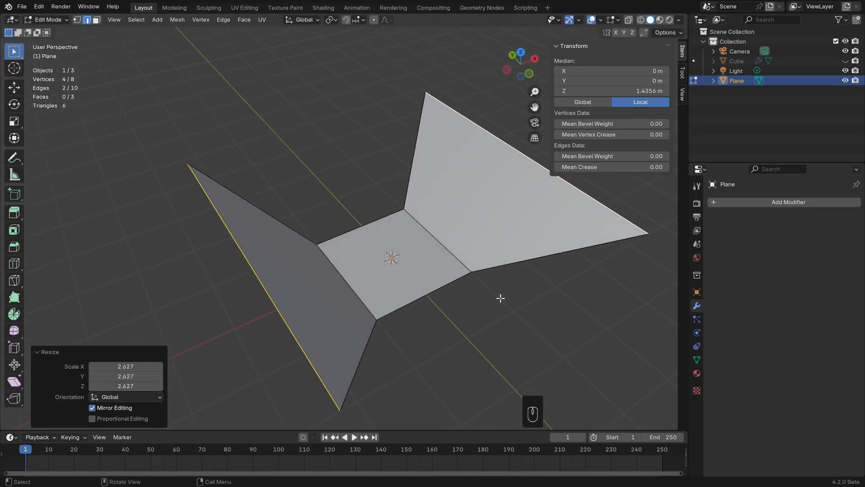
{"action": "key", "text": "s"}
{"action": "key", "text": "y"}
{"action": "left_click", "coordinate": [460, 253]}
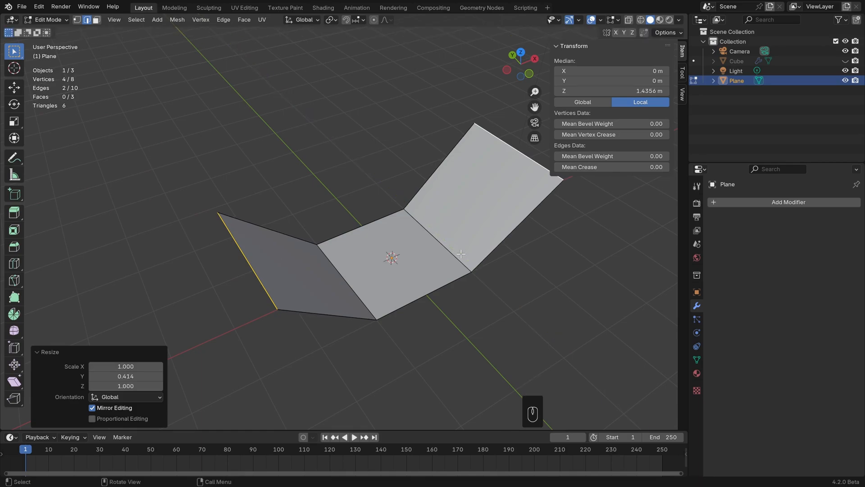
Step: Return to Object Mode and add a Subdivision modifier at level 3 to the Plane
{"action": "key", "text": "Tab"}
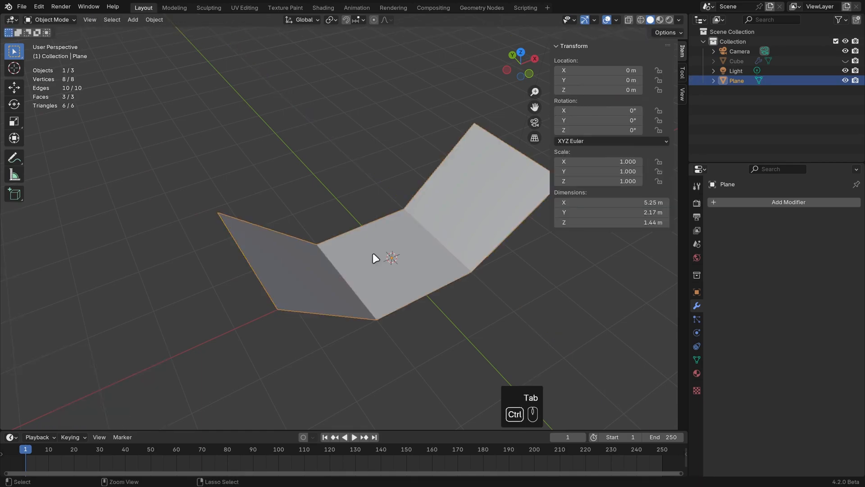
{"action": "key", "text": "ctrl+3"}
{"action": "middle_click_drag", "start_coordinate": [492, 292], "coordinate": [462, 251]}
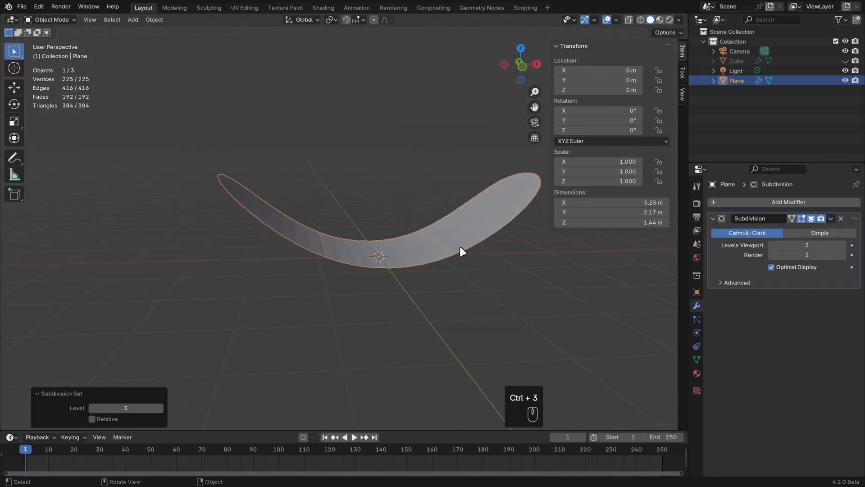
Step: Switch the Subdivision modifier's viewport display off and on to compare the original angular shape with the smoothed curve
{"action": "left_click", "coordinate": [811, 219]}
{"action": "left_click", "coordinate": [811, 219]}
{"action": "middle_click_drag", "start_coordinate": [385, 268], "coordinate": [382, 263]}
{"action": "left_click", "coordinate": [811, 219]}
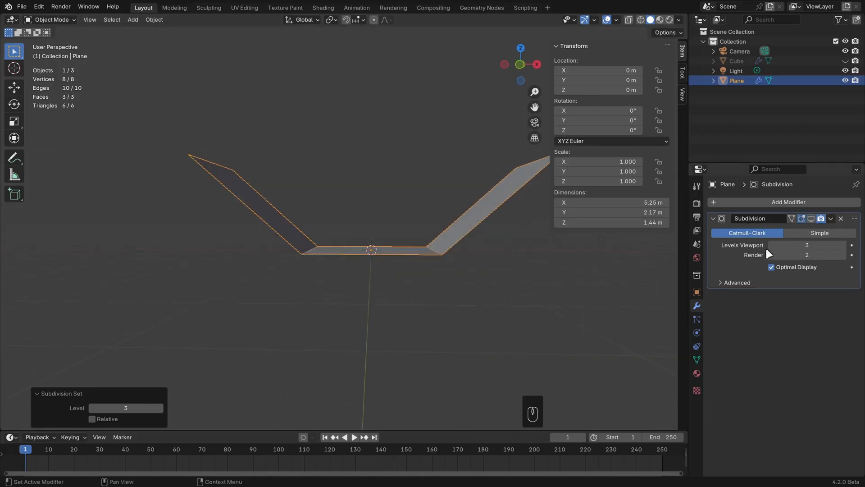
Step: Re-enable the modifier's viewport display and step its viewport level from 1 back up to 3, comparing the curve
{"action": "left_click", "coordinate": [769, 244]}
{"action": "left_click", "coordinate": [769, 244]}
{"action": "left_click", "coordinate": [770, 244]}
{"action": "left_click", "coordinate": [845, 243]}
{"action": "left_click", "coordinate": [811, 219]}
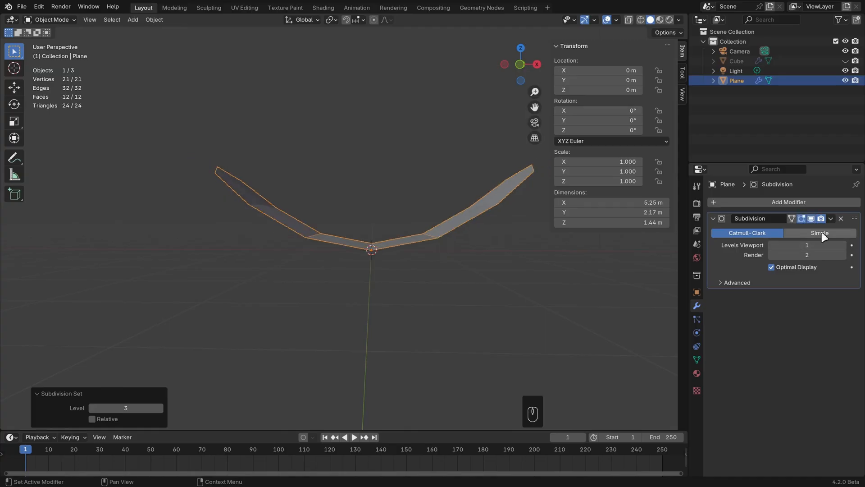
{"action": "left_click", "coordinate": [843, 244]}
{"action": "left_click", "coordinate": [843, 243]}
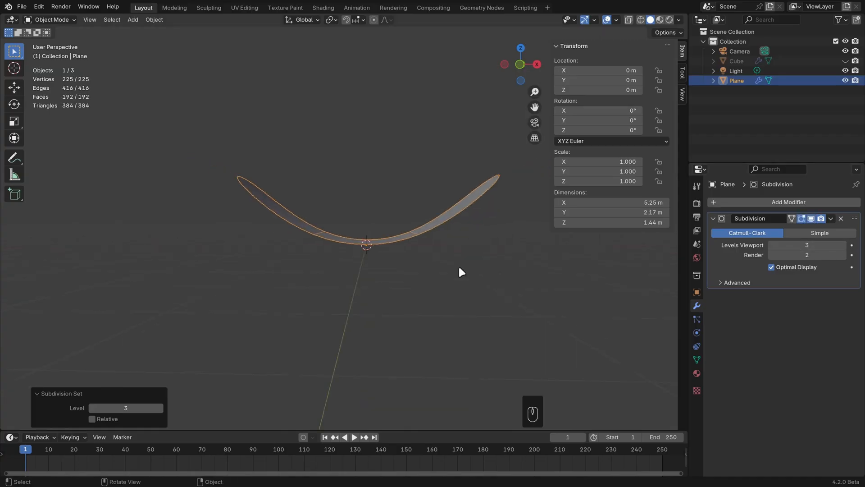
{"action": "middle_click_drag", "start_coordinate": [459, 268], "coordinate": [512, 223]}
Step: Compare the curve at viewport levels 1 and 2, and set the Subdivision viewport level to 0
{"action": "left_click", "coordinate": [772, 244]}
{"action": "left_click", "coordinate": [772, 244]}
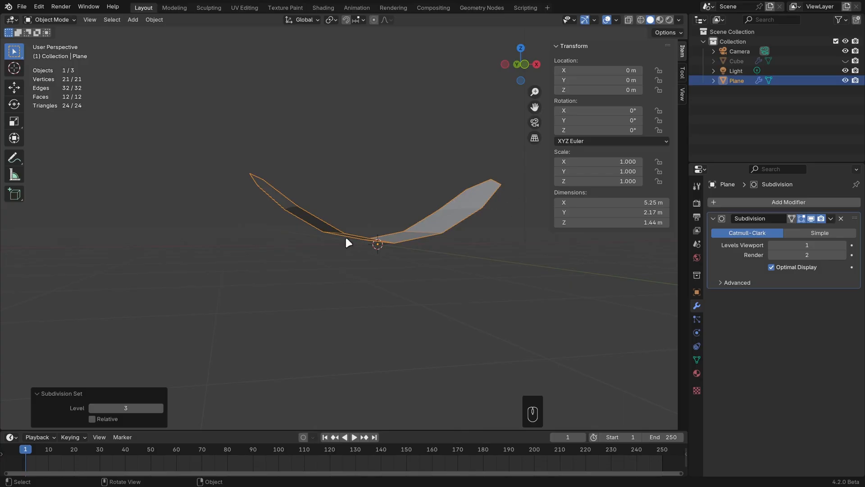
{"action": "middle_click_drag", "start_coordinate": [421, 250], "coordinate": [436, 271]}
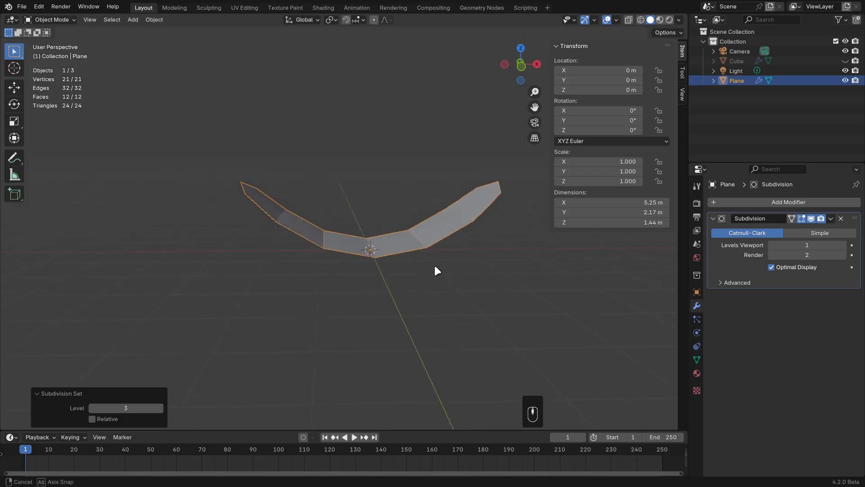
{"action": "left_click", "coordinate": [843, 245]}
{"action": "middle_click_drag", "start_coordinate": [492, 268], "coordinate": [468, 261]}
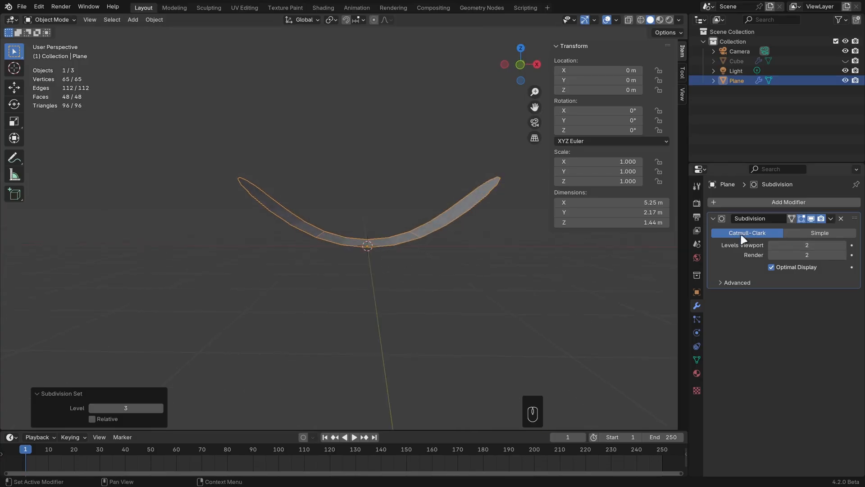
{"action": "left_click", "coordinate": [769, 243]}
{"action": "left_click", "coordinate": [769, 244]}
Step: In Edit Mode, select the two fold edges bordering the flat middle face and scale them to 0 along X
{"action": "middle_click_drag", "start_coordinate": [395, 254], "coordinate": [412, 260]}
{"action": "key", "text": "Tab"}
{"action": "left_click", "coordinate": [415, 257]}
{"action": "left_click", "coordinate": [345, 260], "text": "shift"}
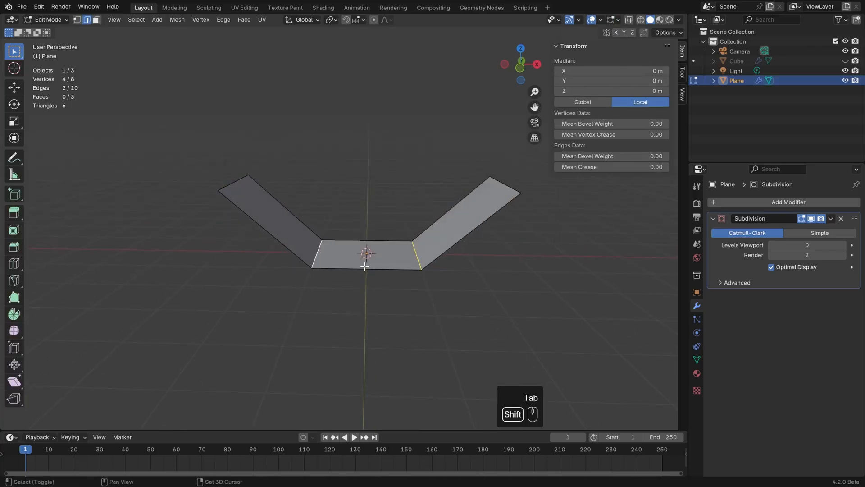
{"action": "key", "text": "s"}
{"action": "key", "text": "x"}
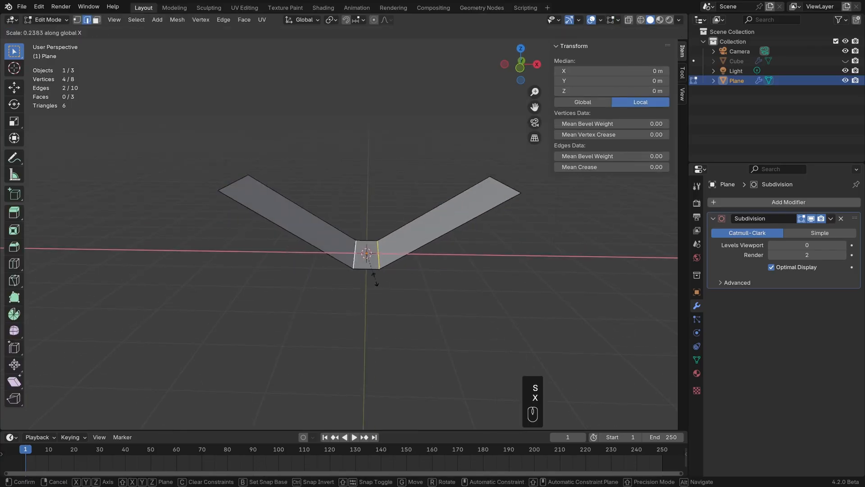
{"action": "key", "text": "KP_0"}
{"action": "key", "text": "KP_Enter"}
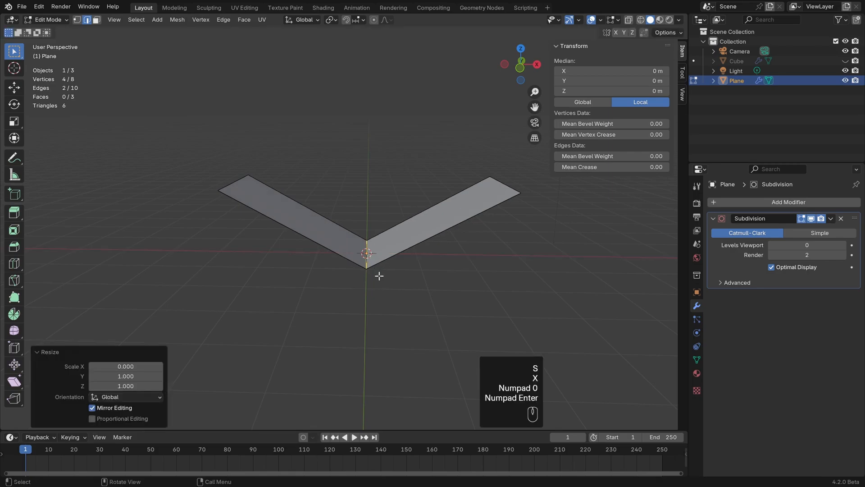
Step: Select the whole mesh and merge its overlapping vertices by distance
{"action": "key", "text": "a"}
{"action": "key", "text": "m"}
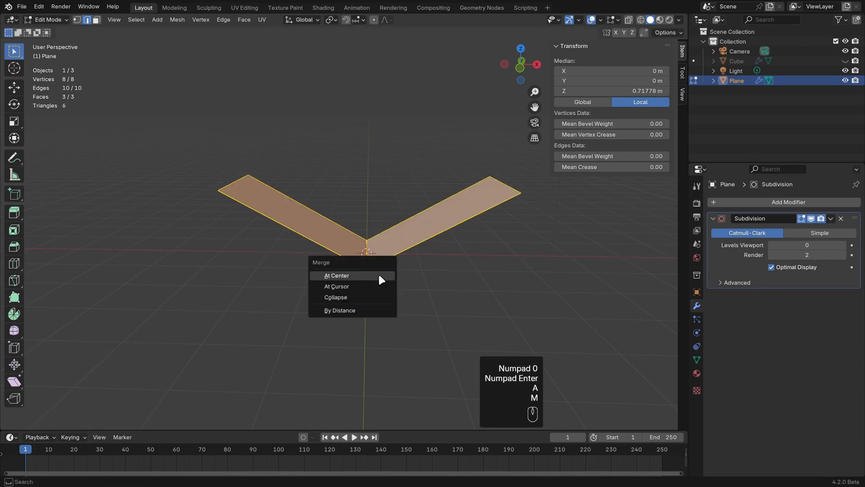
{"action": "left_click", "coordinate": [370, 309]}
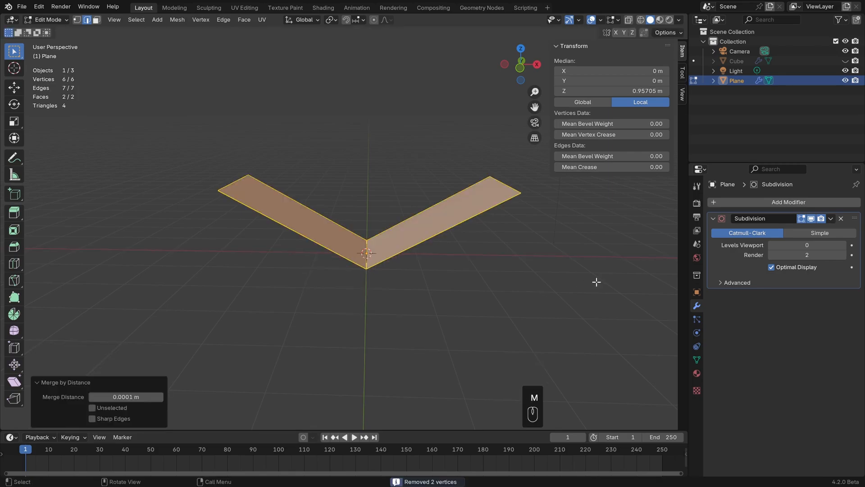
Step: Return to Object Mode and set the Subdivision modifier's viewport level to 3
{"action": "key", "text": "Tab"}
{"action": "left_click", "coordinate": [843, 245]}
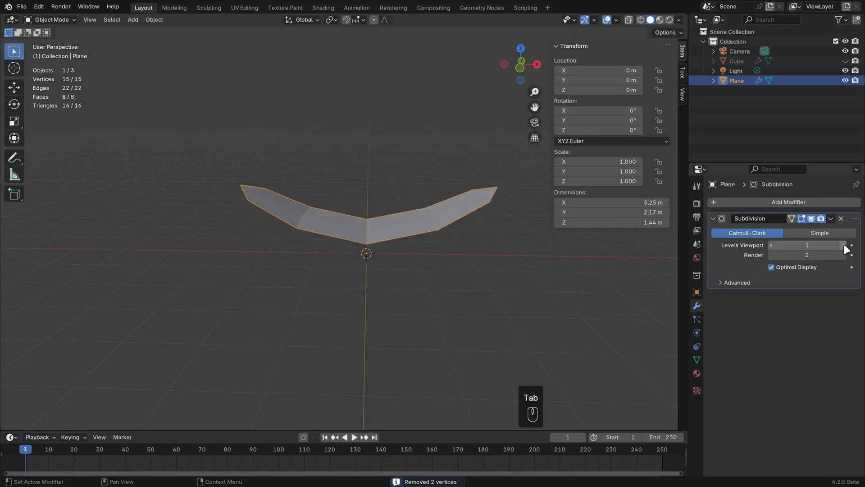
{"action": "left_click", "coordinate": [843, 246]}
{"action": "left_click", "coordinate": [843, 245]}
Step: Compare the smoothed surface with its V-shaped control mesh in Edit Mode and Object Mode
{"action": "middle_click_drag", "start_coordinate": [450, 243], "coordinate": [311, 237]}
{"action": "key", "text": "Tab"}
{"action": "middle_click_drag", "start_coordinate": [502, 253], "coordinate": [388, 265]}
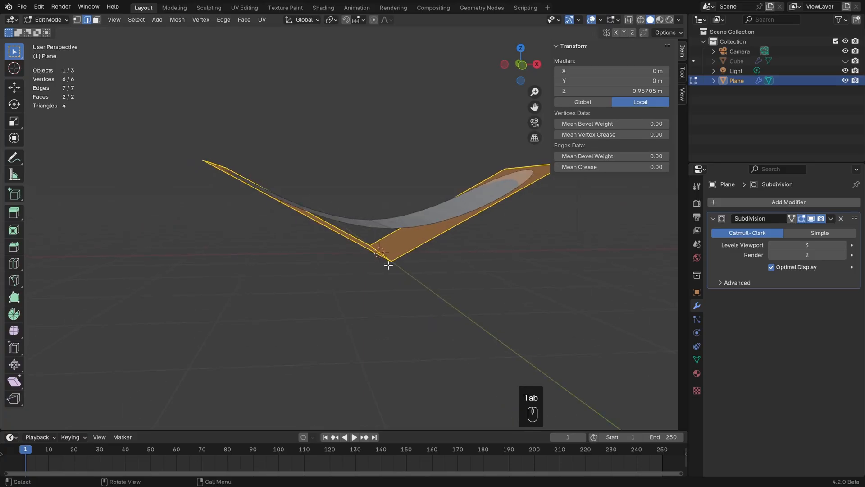
{"action": "key", "text": "Tab"}
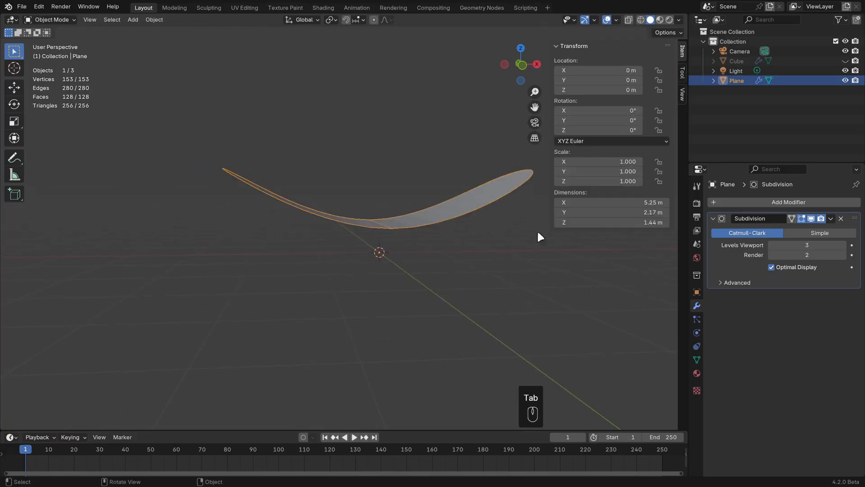
Step: Hide the subdivision in the viewport, move the Plane about 0.056 m in X, -0.043 m in Y and -0.023 m in Z, and show it again
{"action": "left_click", "coordinate": [811, 218]}
{"action": "middle_click_drag", "start_coordinate": [446, 252], "coordinate": [465, 248]}
{"action": "key", "text": "g"}
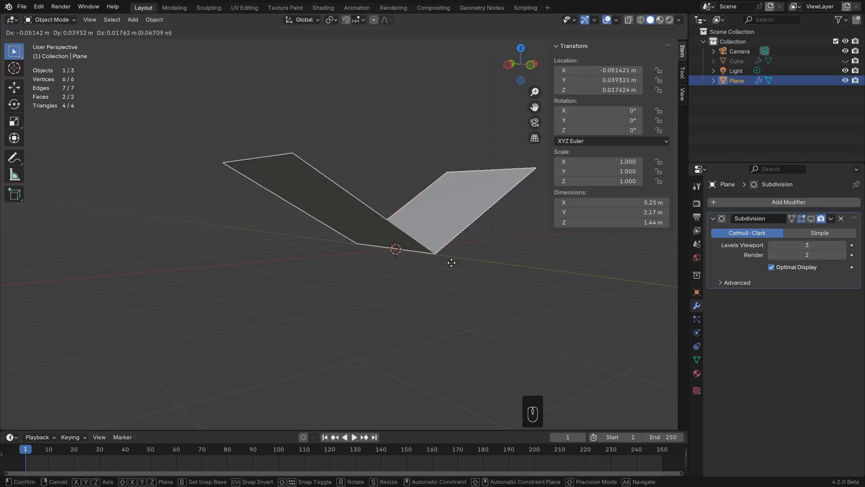
{"action": "left_click", "coordinate": [459, 265]}
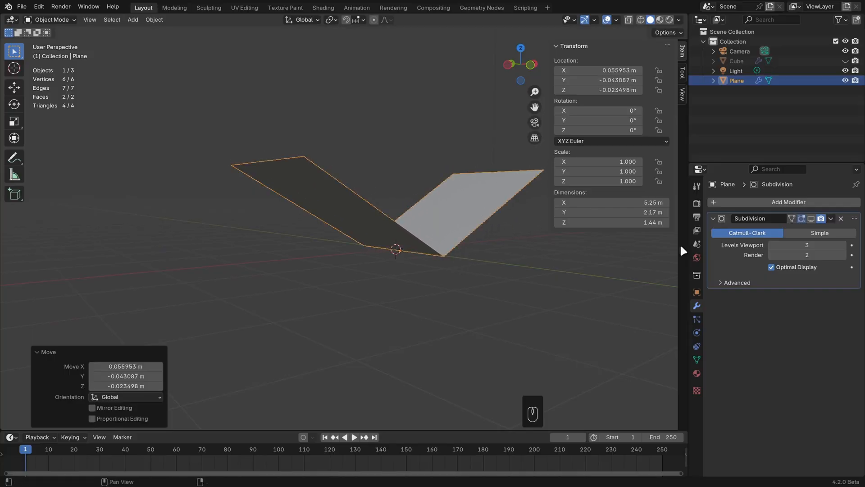
{"action": "left_click", "coordinate": [811, 218]}
{"action": "middle_click_drag", "start_coordinate": [505, 261], "coordinate": [485, 262]}
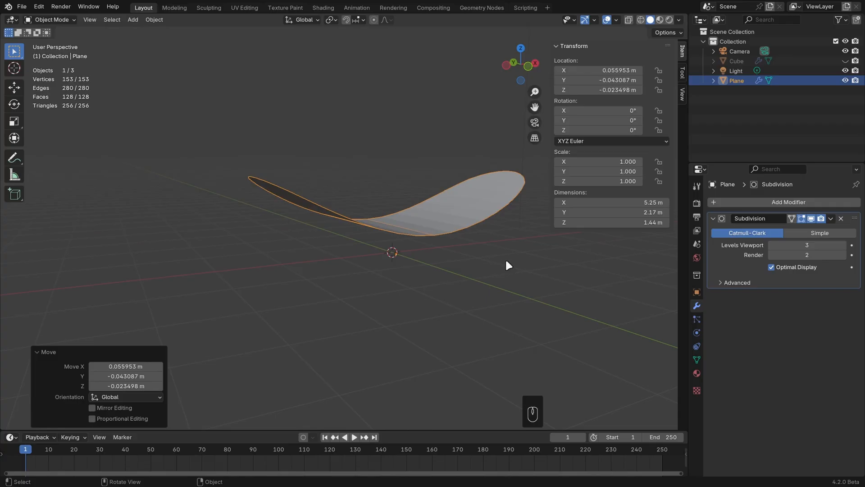
Step: In Edit Mode, select the V shape's central fold edge and bevel it into a flat strip with one segment
{"action": "key", "text": "Tab"}
{"action": "mouse_move", "coordinate": [451, 257]}
{"action": "middle_mouse_down"}
{"action": "mouse_move", "coordinate": [468, 261]}
{"action": "mouse_move", "coordinate": [461, 269]}
{"action": "middle_mouse_up"}
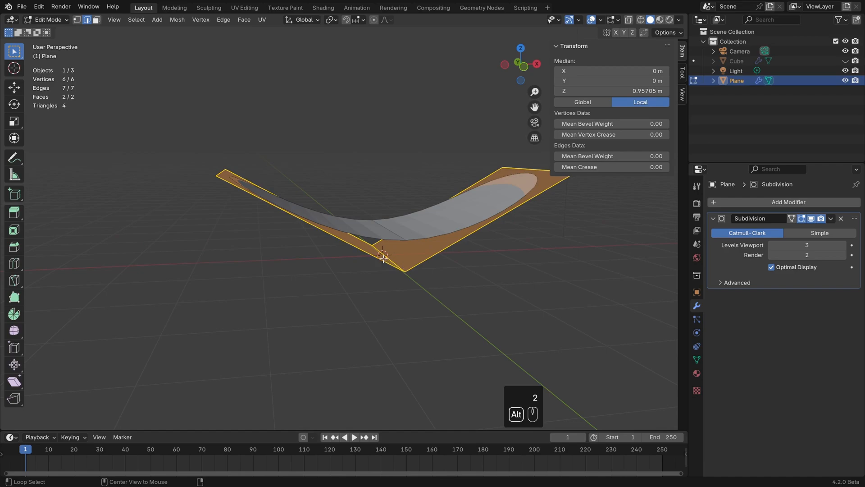
{"action": "left_click", "coordinate": [388, 256], "text": "alt"}
{"action": "key", "text": "ctrl+b"}
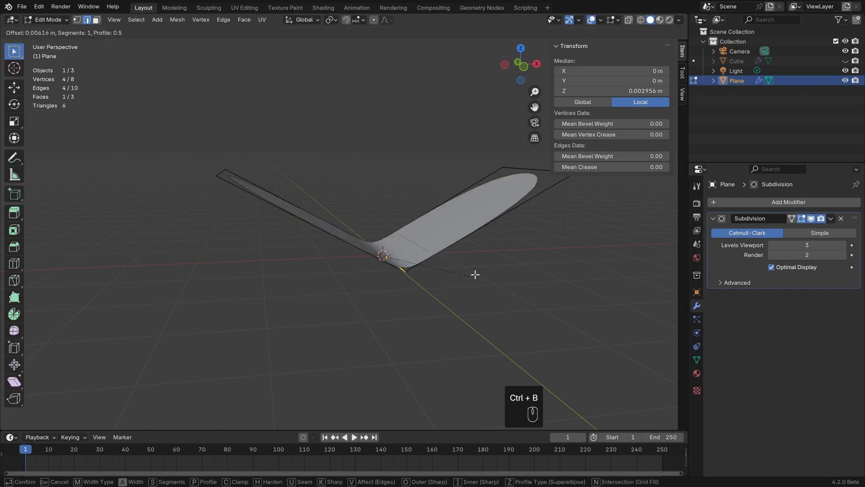
{"action": "left_click", "coordinate": [513, 274]}
{"action": "middle_click_drag", "start_coordinate": [489, 245], "coordinate": [452, 263]}
Step: In Object Mode, move the Plane about 0.32 m downward along Z
{"action": "key", "text": "Tab"}
{"action": "key", "text": "g"}
{"action": "key", "text": "z"}
{"action": "left_click", "coordinate": [439, 261]}
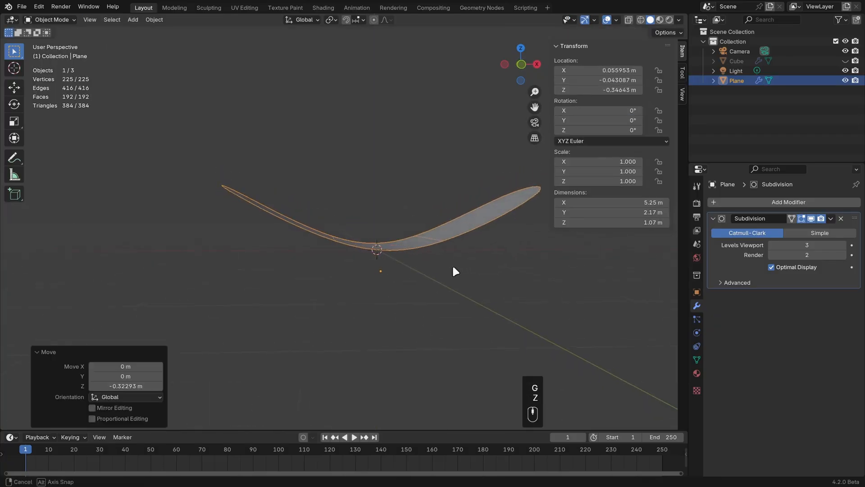
Step: Toggle the Subdivision modifier's viewport display repeatedly to compare the beveled mesh with its smoothed result
{"action": "left_click", "coordinate": [811, 219]}
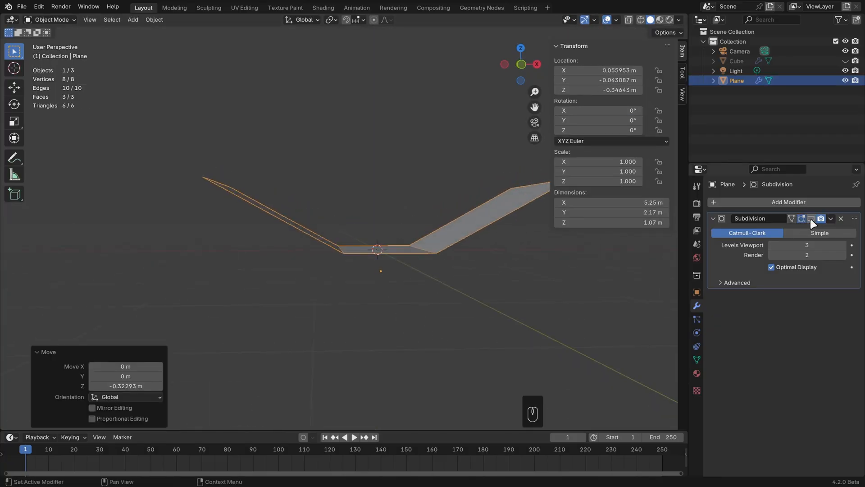
{"action": "left_click", "coordinate": [811, 219]}
{"action": "left_click", "coordinate": [811, 219]}
{"action": "left_click", "coordinate": [811, 219]}
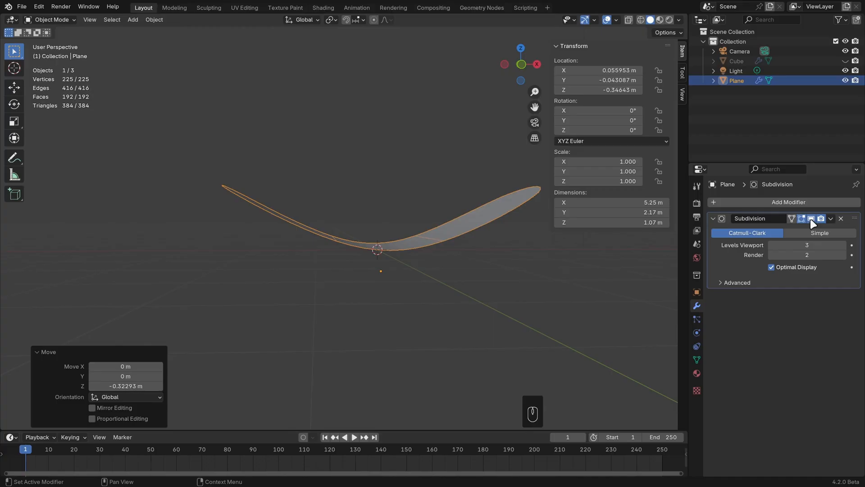